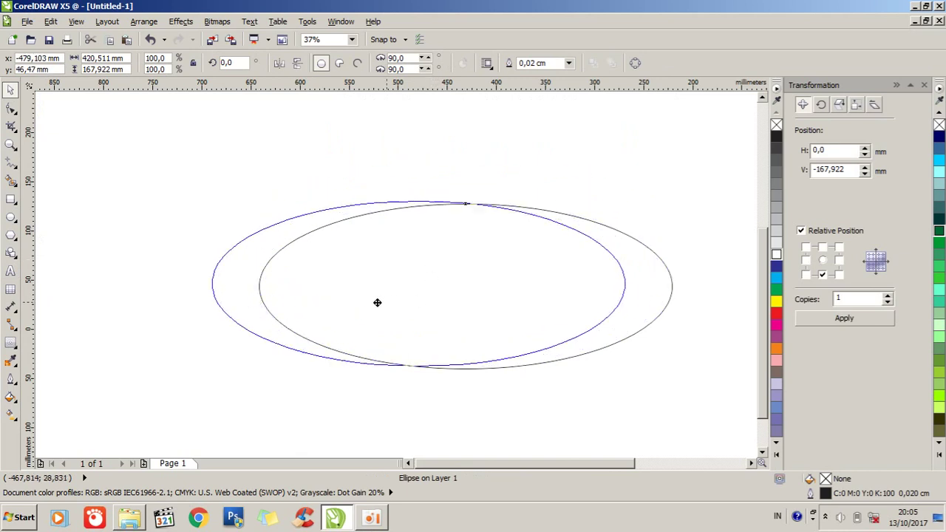
Step: Duplicate the ellipse and place the copy straight above the original so the two overlap
right_click(431, 273)
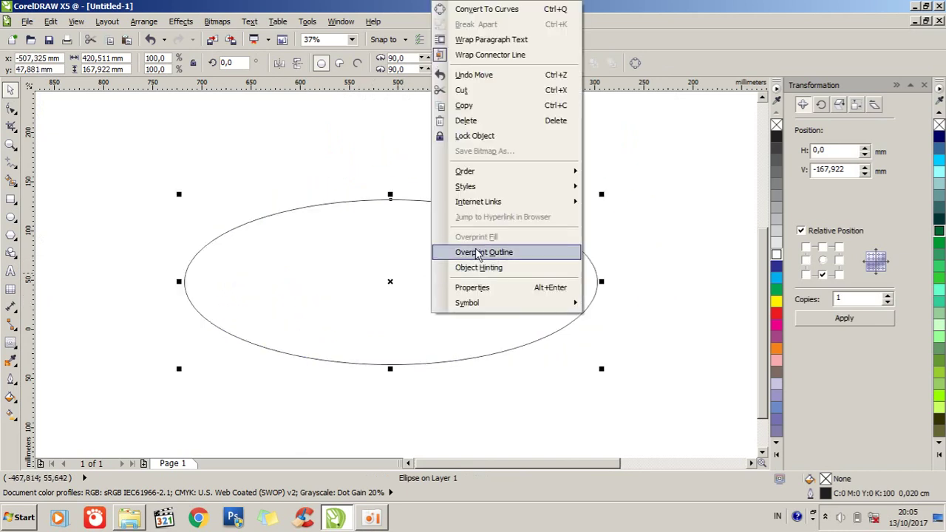
click(466, 107)
click(638, 150)
right_click(640, 155)
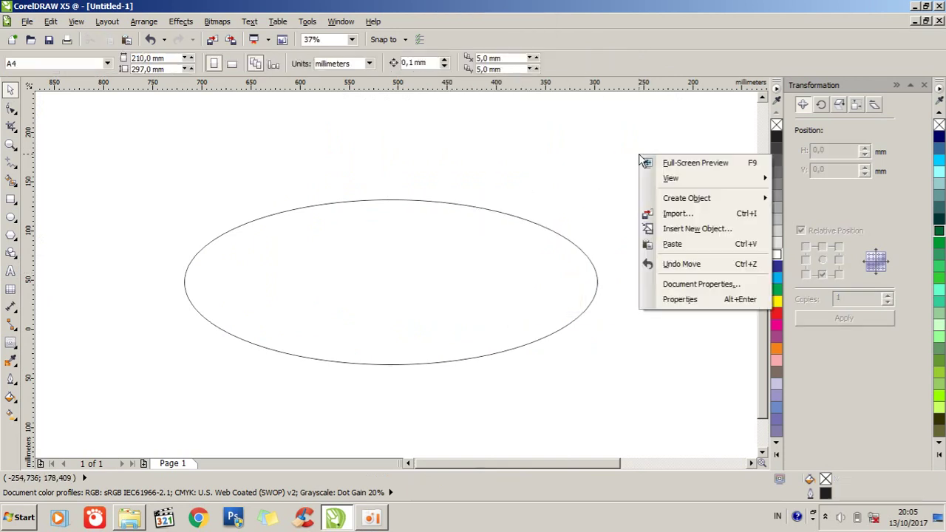
click(682, 251)
click(501, 376)
drag(477, 305, 475, 249)
click(587, 295)
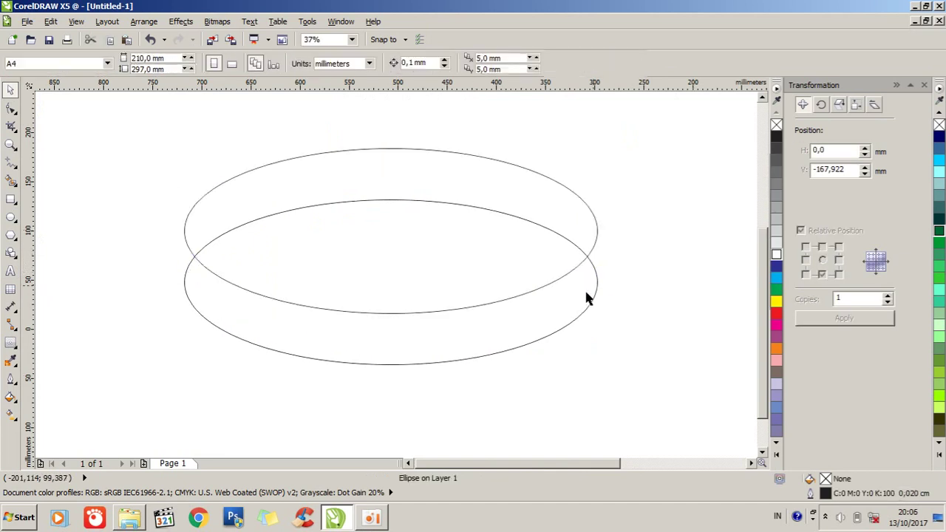
Step: Move the upper ellipse straight down so it overlaps the lower part of the other ellipse
click(538, 326)
click(665, 256)
click(523, 178)
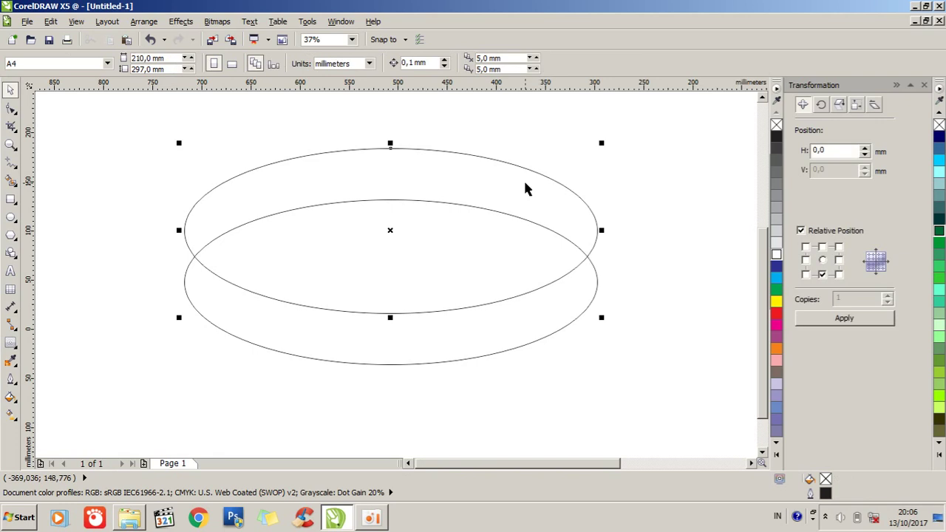
drag(498, 182, 504, 283)
click(504, 264)
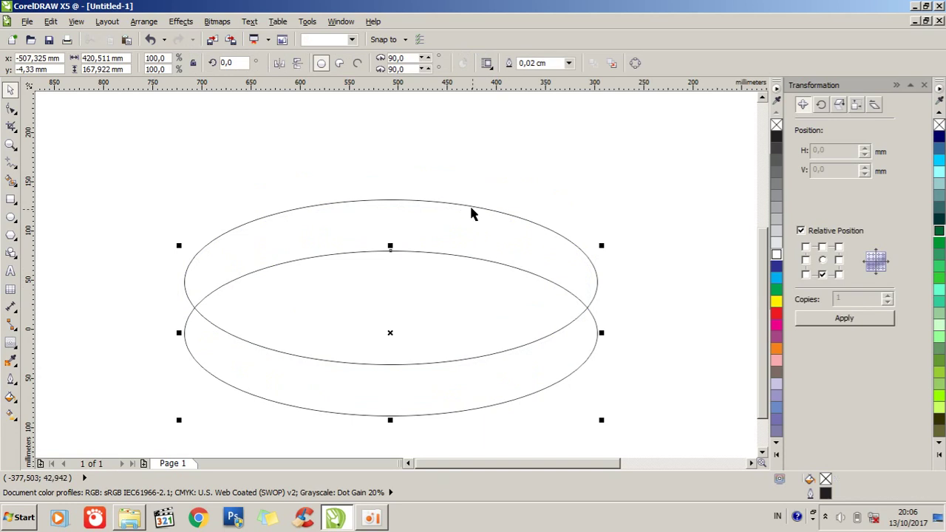
Step: Trim the upper ellipse with the lower one to form a crescent
shift+click(456, 209)
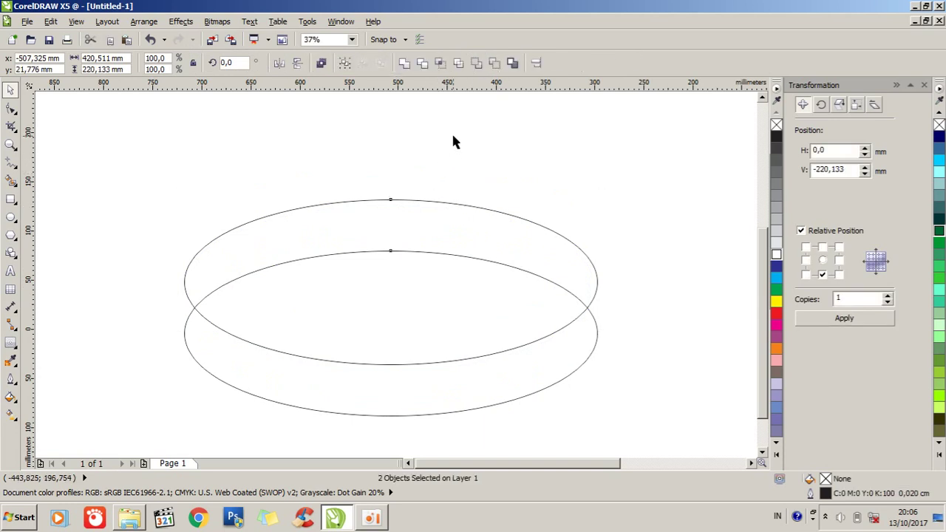
click(156, 146)
key(ctrl+a)
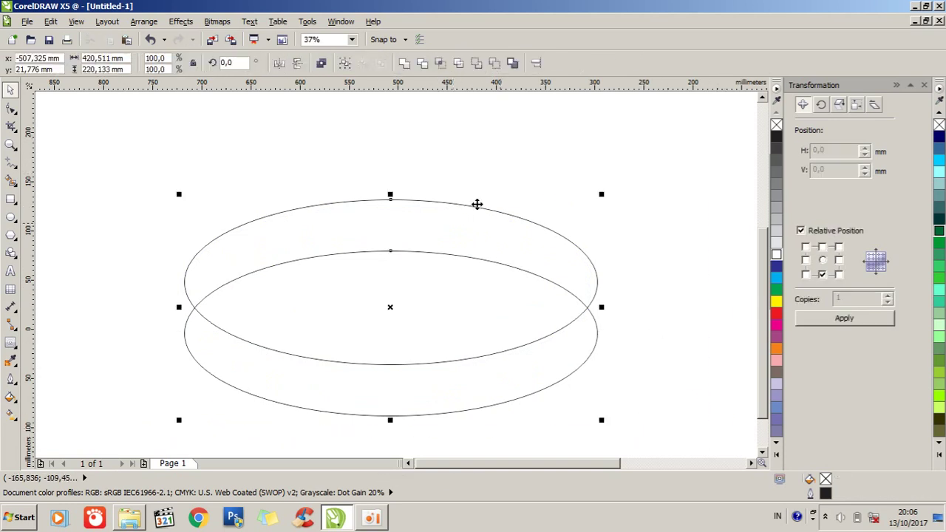
click(421, 65)
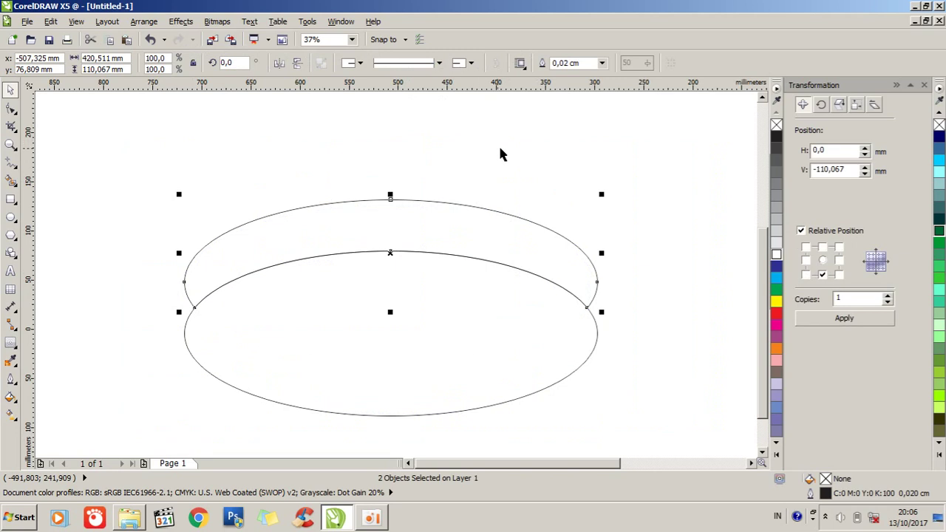
Step: Move the full ellipse down, clear of the crescent
click(477, 296)
click(476, 300)
drag(445, 272, 433, 357)
click(497, 311)
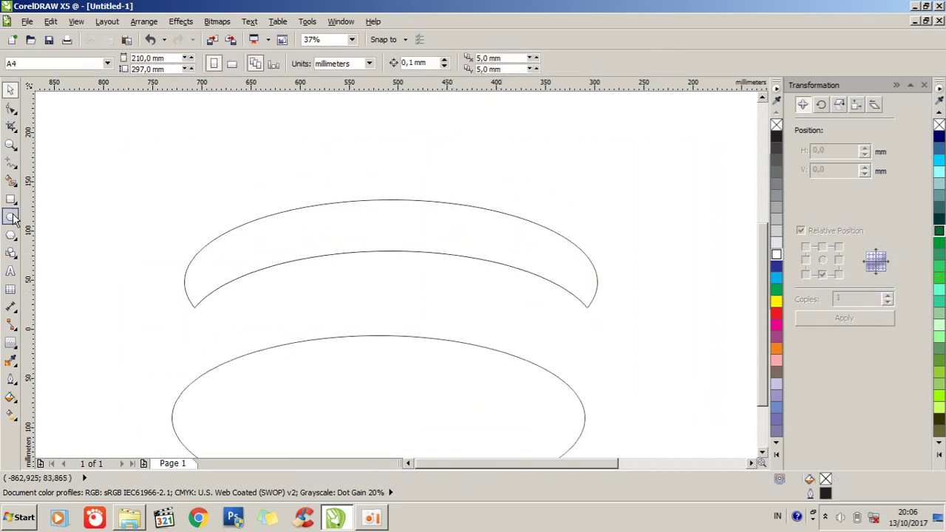
Step: Draw a rectangle about 368 mm wide and 200 mm high over the crescent and align their centers vertically
click(10, 200)
drag(210, 141, 573, 339)
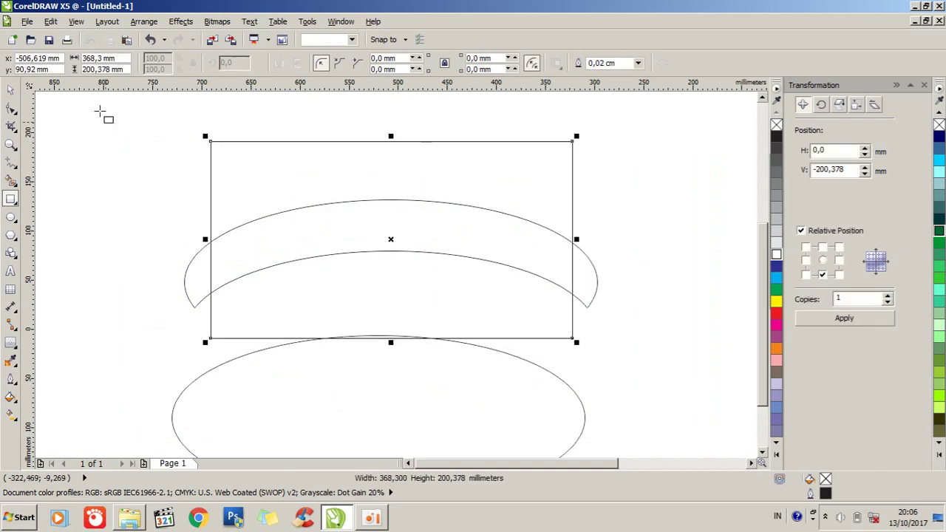
drag(114, 109, 688, 365)
click(145, 22)
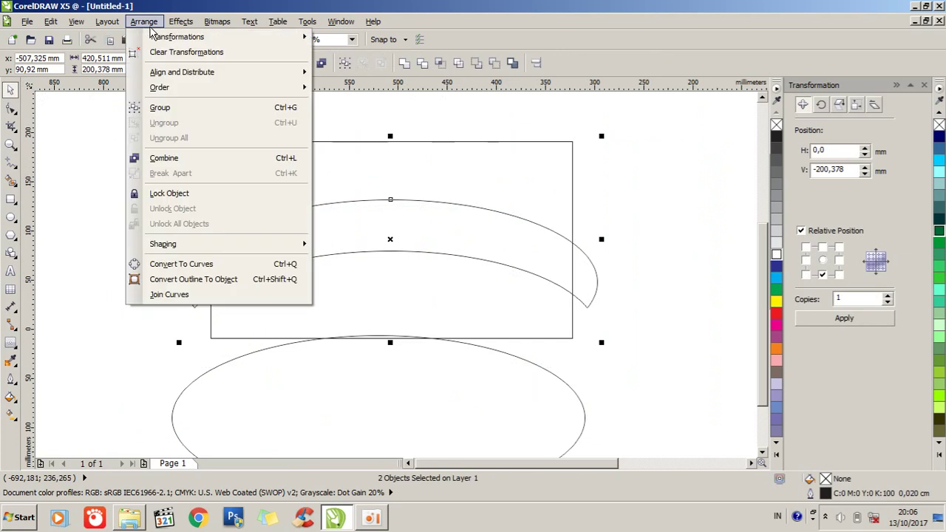
mouse_move(213, 72)
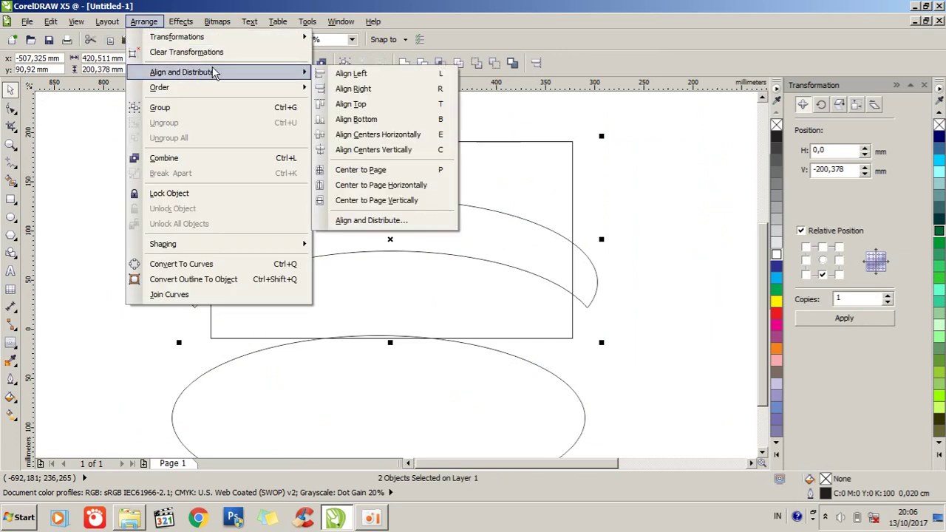
click(380, 152)
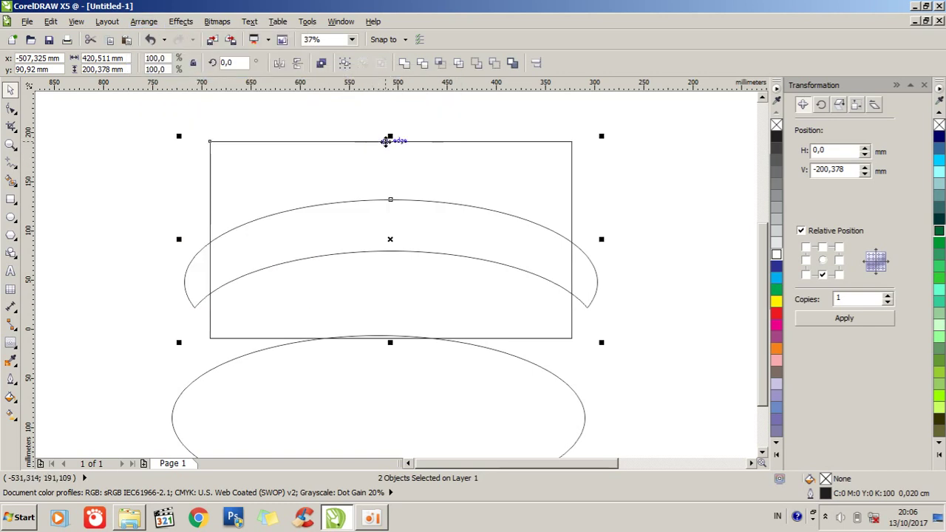
click(634, 196)
click(545, 190)
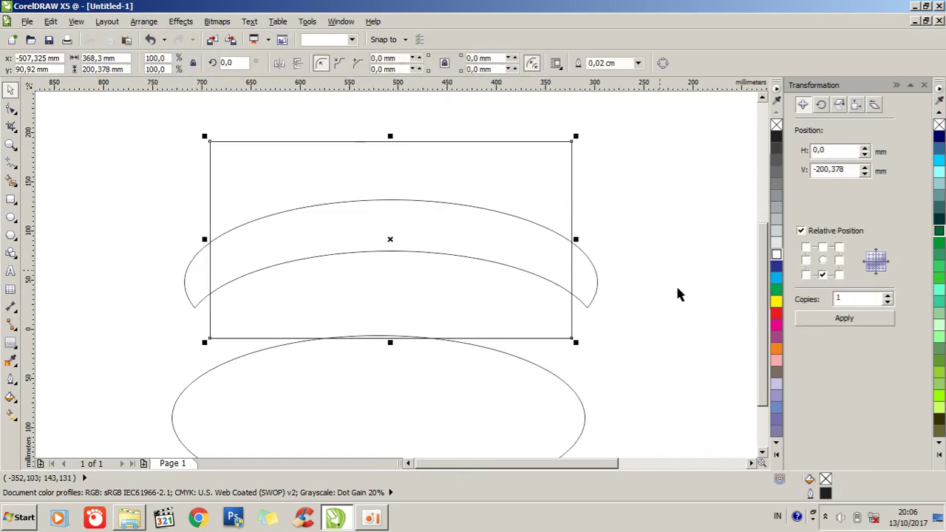
Step: Intersect the rectangle with the crescent, and delete both source shapes to keep only the curved band
click(695, 381)
drag(697, 394, 165, 126)
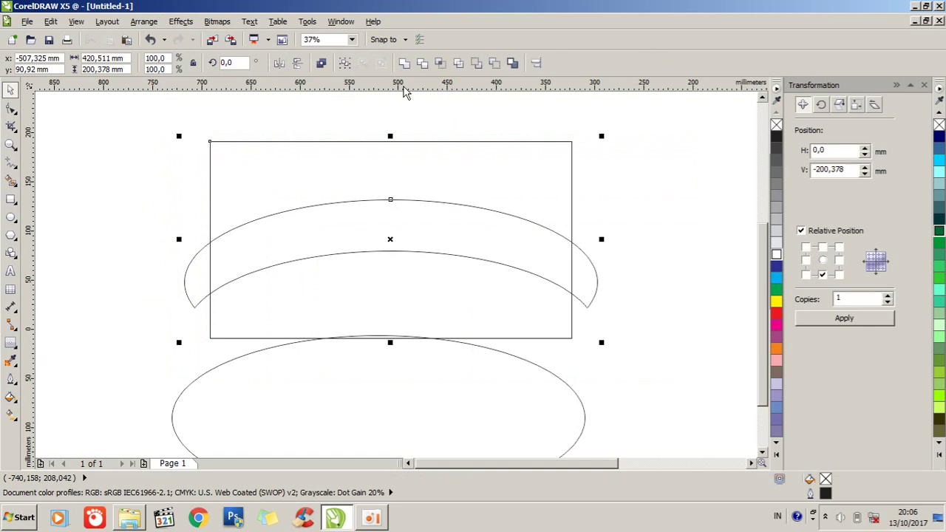
click(439, 64)
click(626, 194)
click(542, 170)
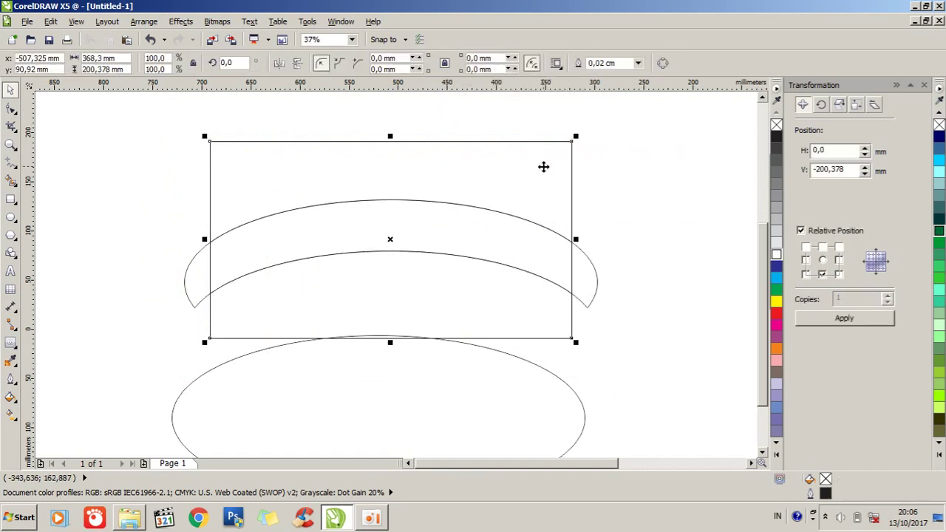
double_click(543, 167)
key(Delete)
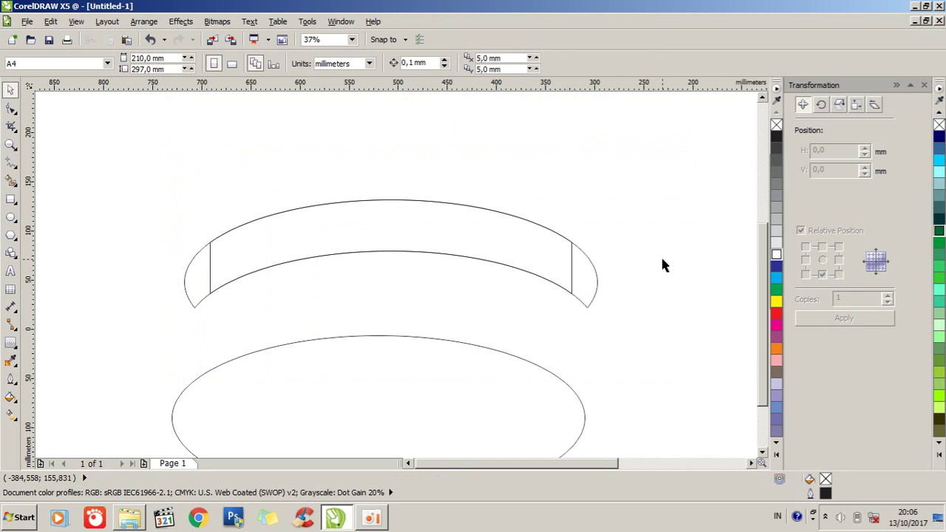
click(583, 269)
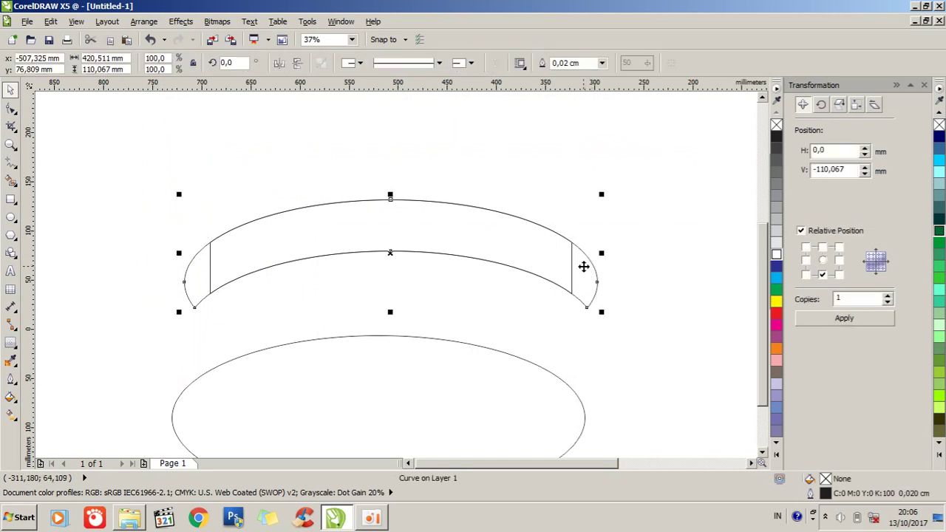
key(Delete)
Step: Copy and paste the curved band, placing the duplicate below and to the left of the original
click(499, 227)
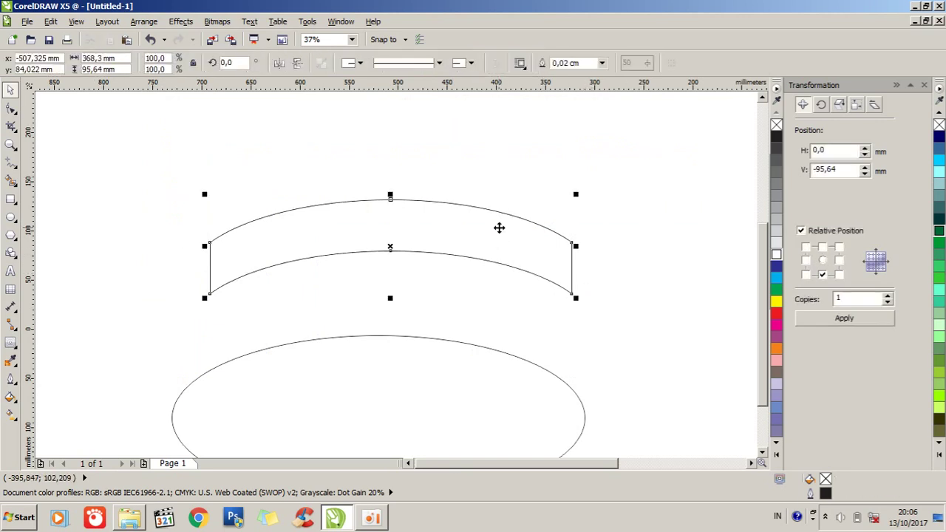
mouse_move(301, 234)
mouse_down()
mouse_move(256, 253)
mouse_move(300, 228)
mouse_up()
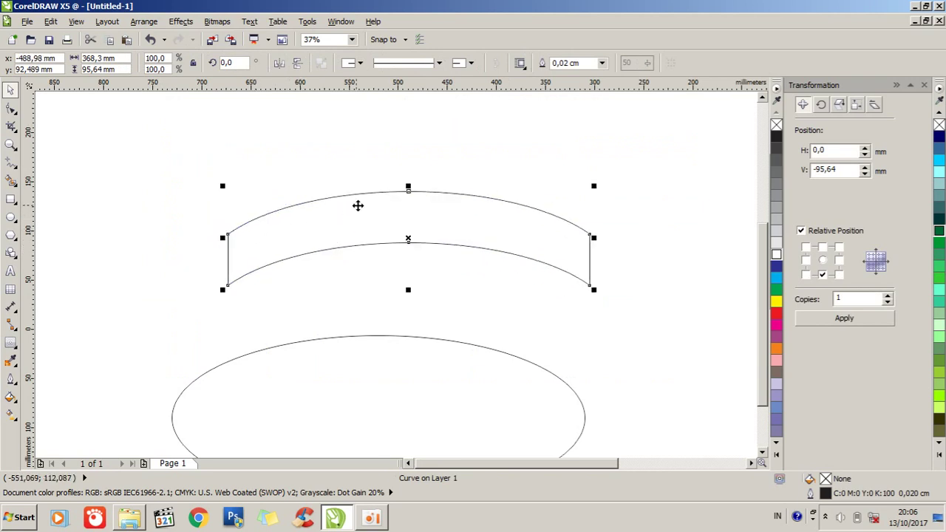
right_click(357, 205)
click(415, 108)
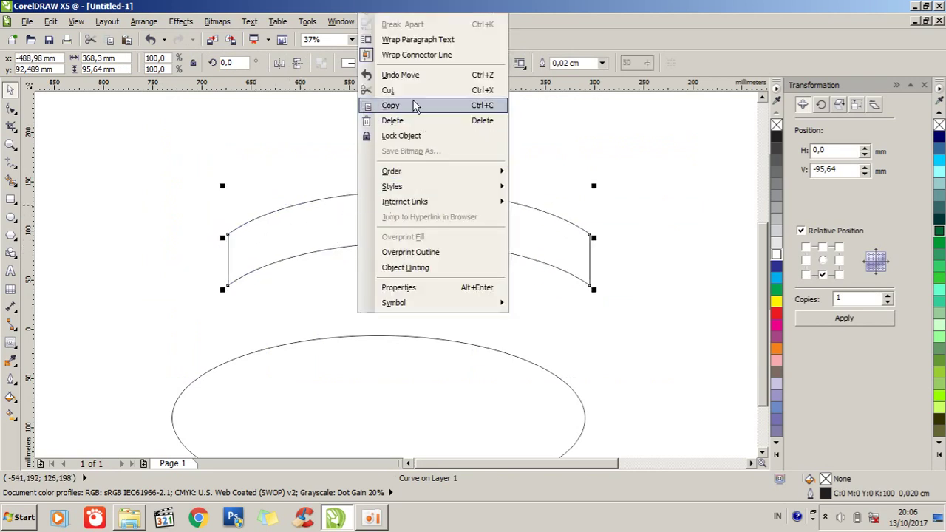
click(288, 290)
right_click(287, 289)
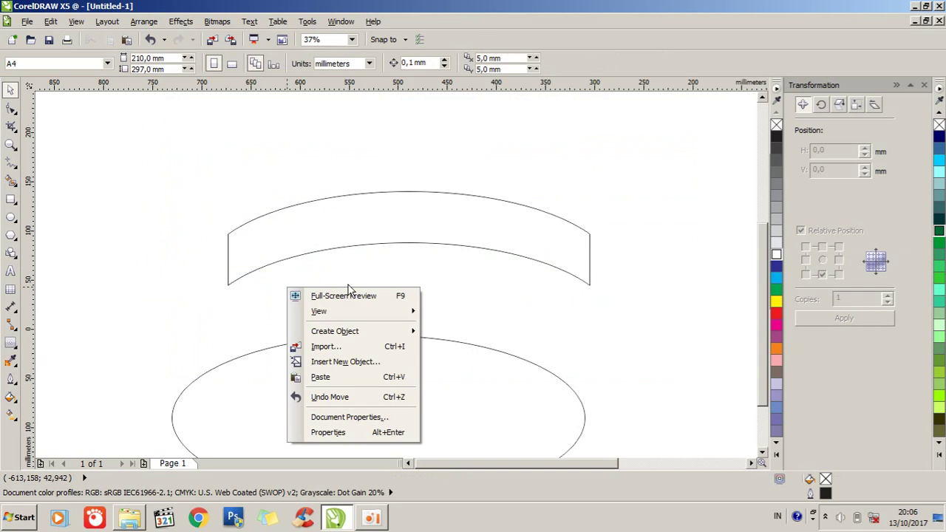
click(333, 379)
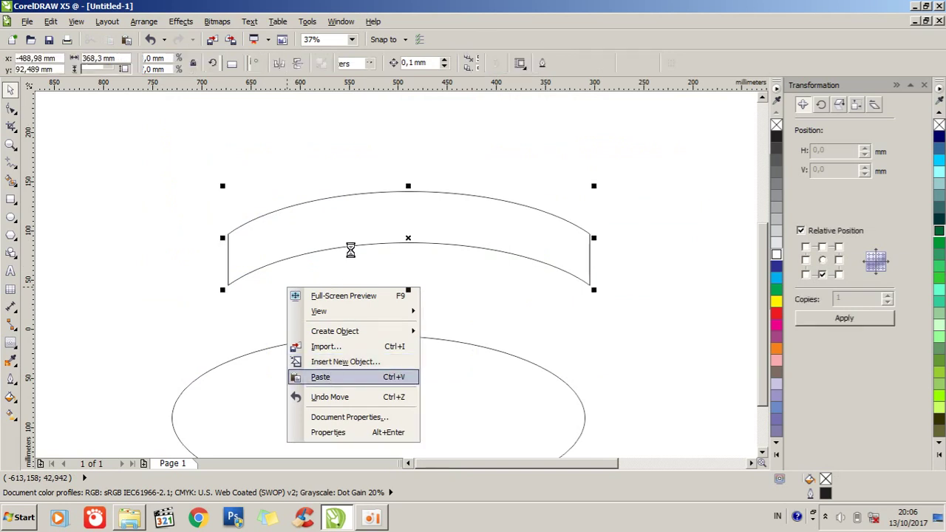
drag(349, 228, 448, 286)
Step: Skew the duplicate band vertically so its right end rises slightly, at an angle of about 2.8°
click(494, 276)
drag(555, 268, 537, 222)
click(246, 319)
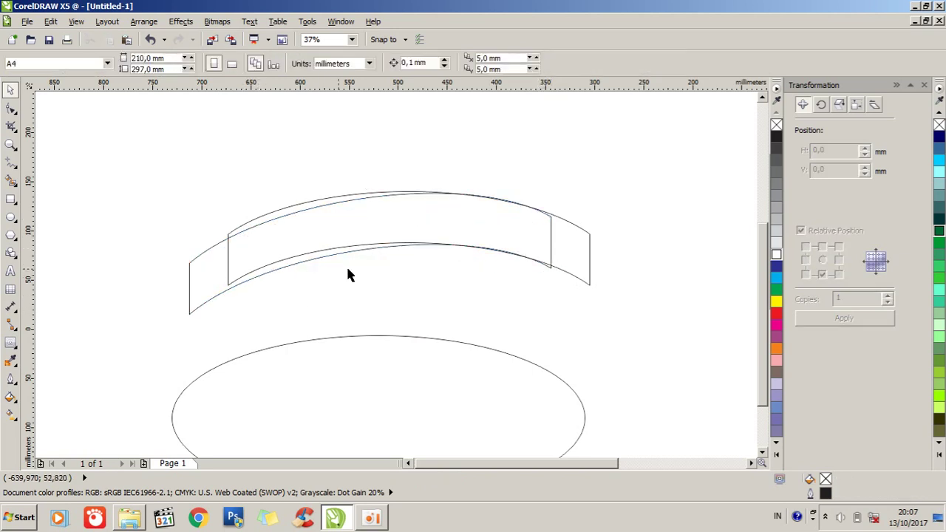
click(534, 219)
click(552, 249)
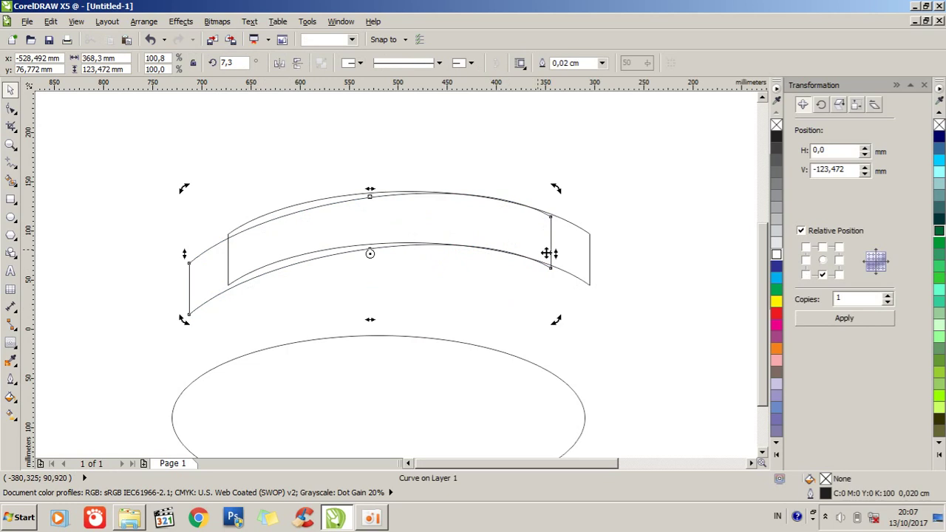
drag(551, 256, 540, 297)
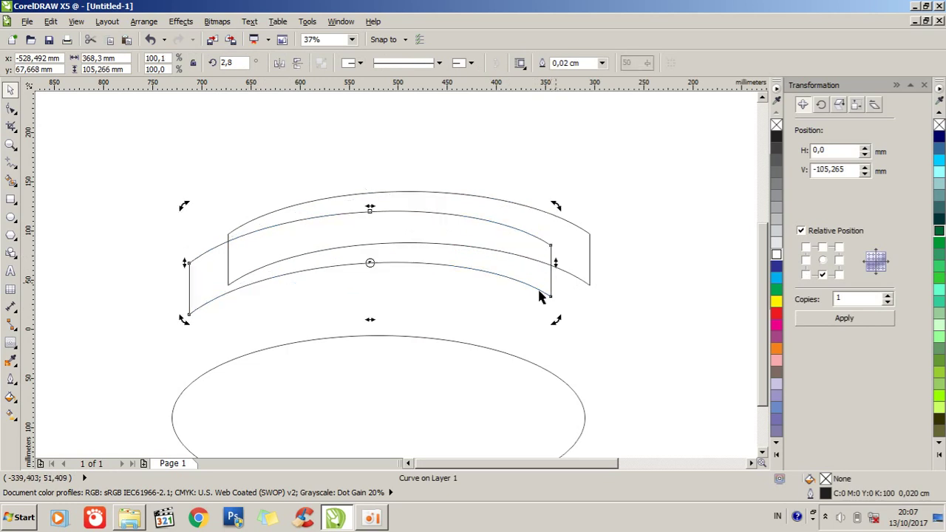
click(433, 319)
drag(664, 336, 95, 151)
click(497, 332)
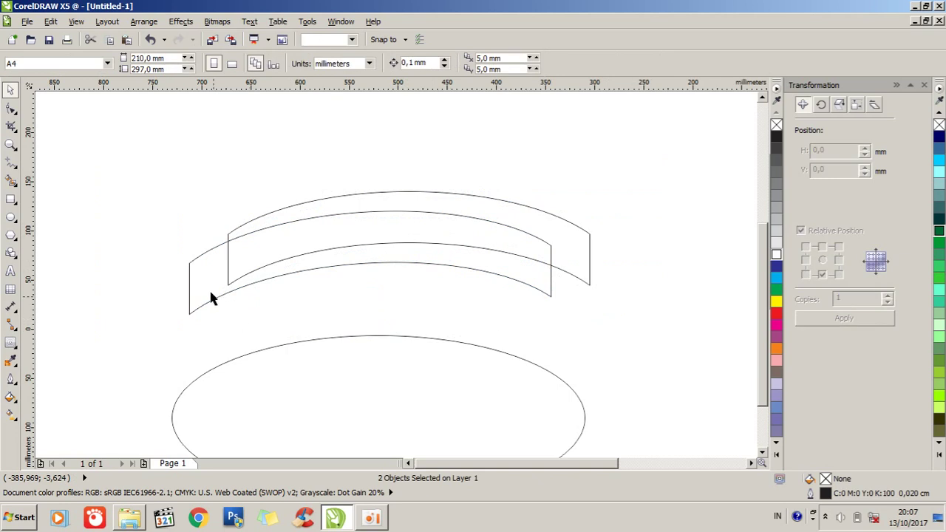
Step: Draw a rectangle about 361 mm wide and 159 mm high over both bands, leaving their left ends outside
click(12, 198)
drag(252, 180, 608, 337)
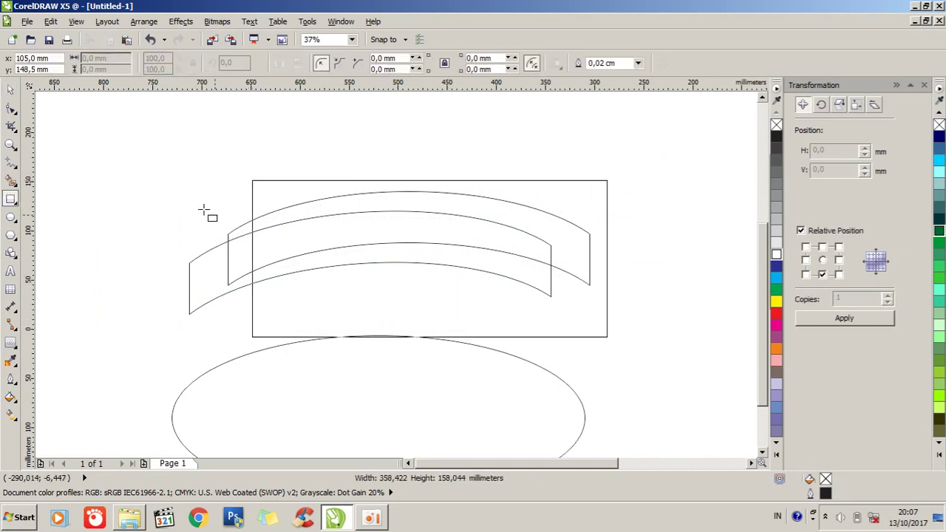
click(12, 90)
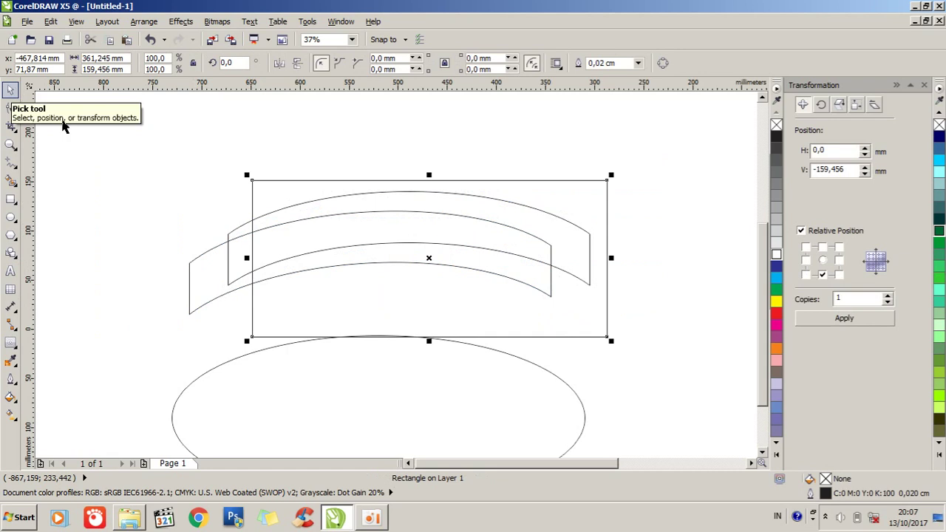
shift+click(207, 283)
key(Escape)
click(375, 181)
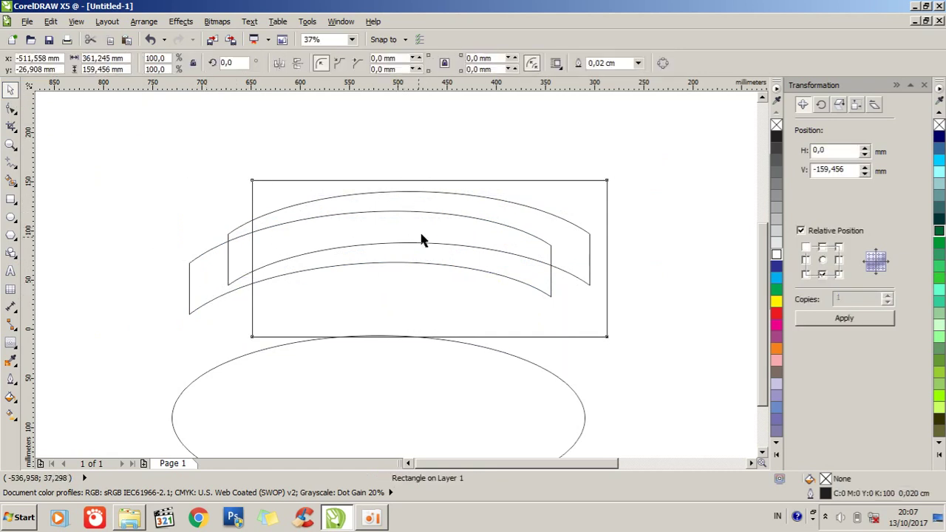
Step: Move the original band away to the upper right and position the rectangle over all but the skewed band's left end
key(ctrl+z)
drag(418, 209, 613, 154)
key(Escape)
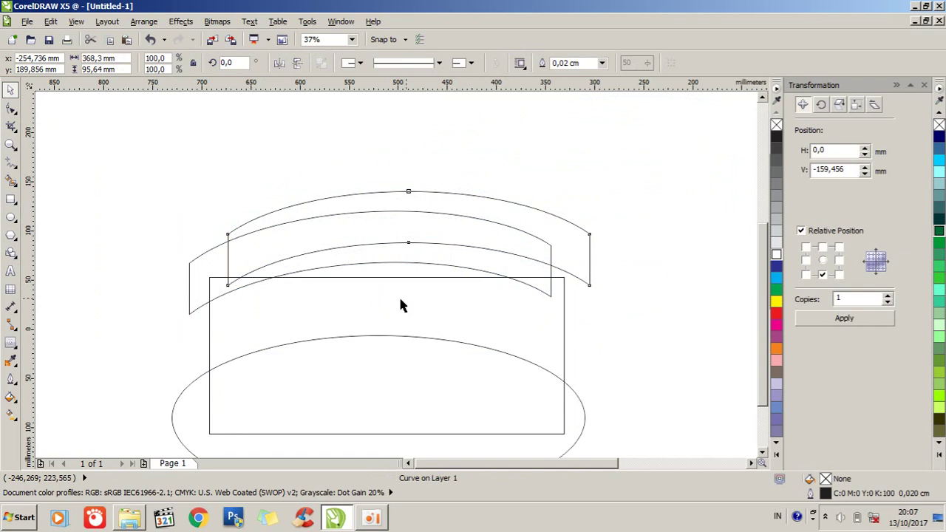
drag(370, 300, 378, 199)
Step: Trim the skewed band with the rectangle and delete the rectangle, keeping only the band's left end piece
drag(101, 158, 672, 363)
click(422, 63)
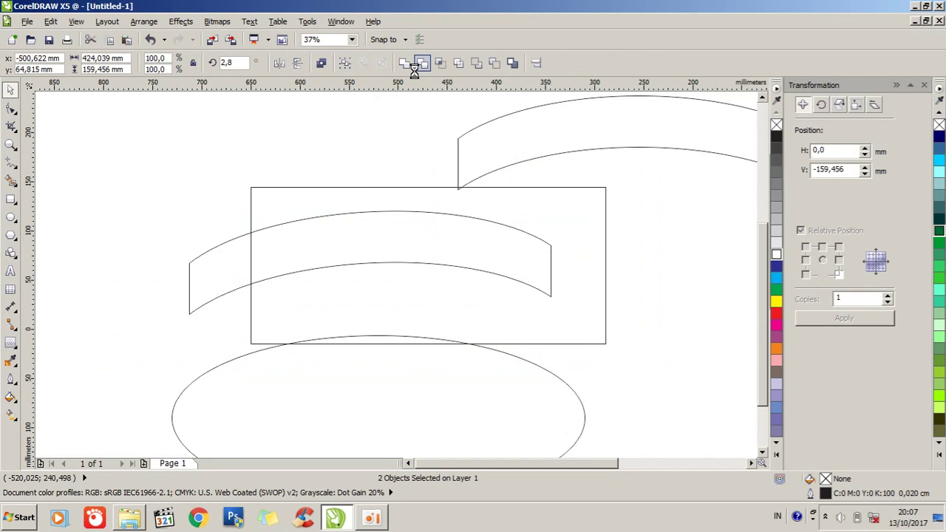
click(378, 133)
drag(390, 266, 577, 370)
key(Delete)
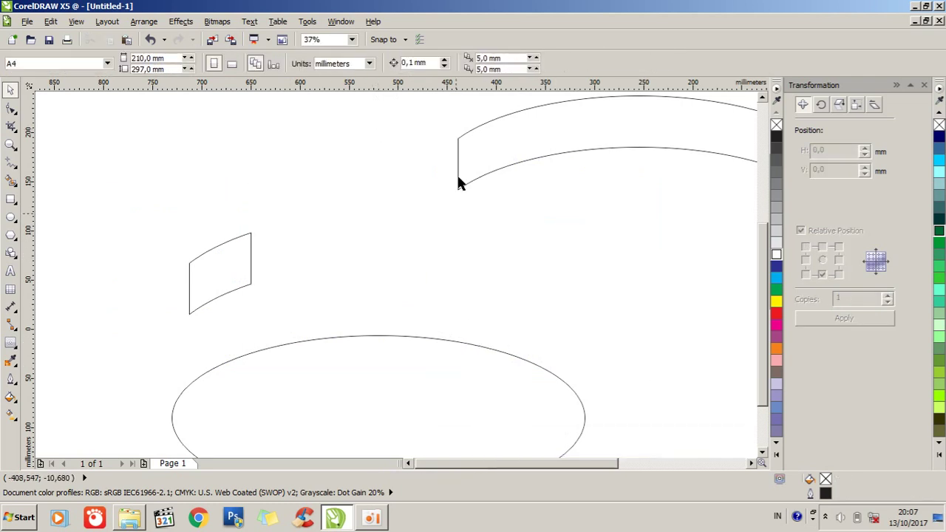
Step: Move the large curved band back so its left end overlaps the small end piece
drag(488, 134, 248, 222)
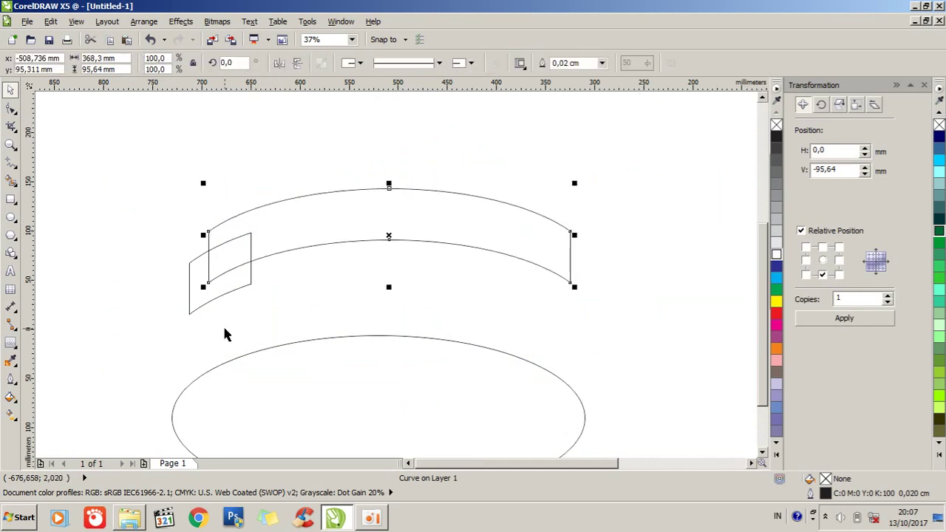
click(365, 250)
click(374, 237)
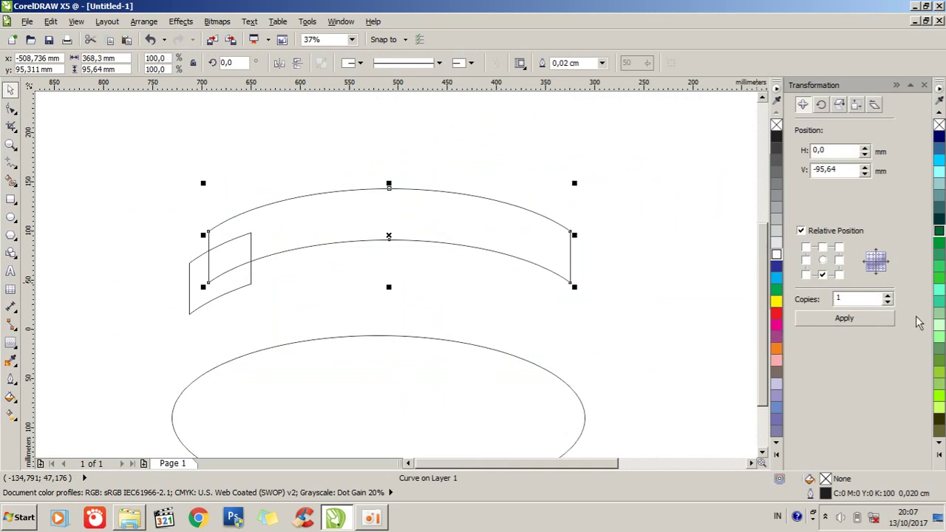
Step: Fill the large curved band and the small end piece with orange (C:0 M:60 Y:100 K:0)
click(776, 348)
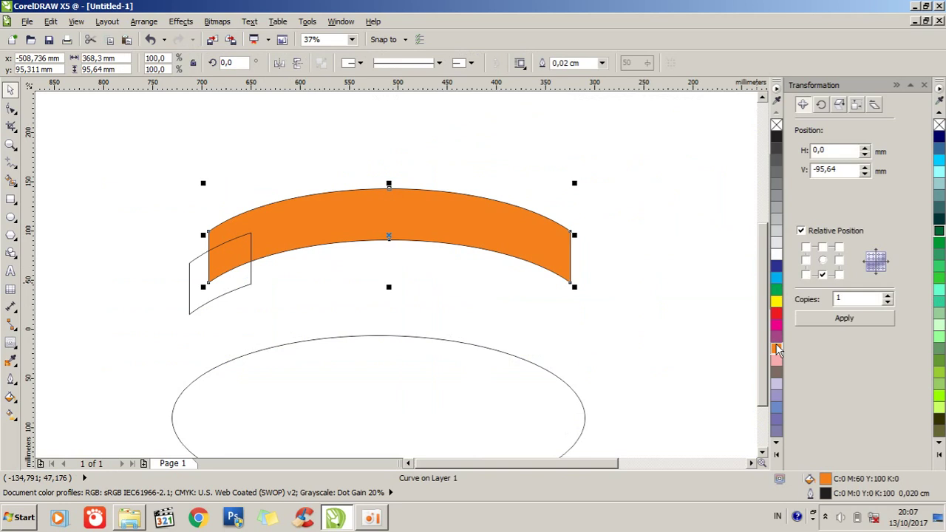
click(218, 295)
click(240, 301)
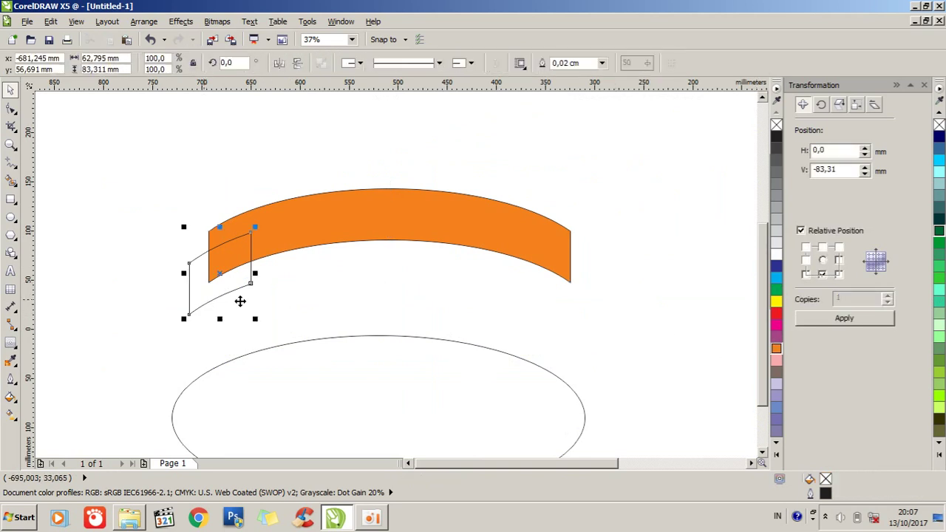
click(774, 348)
click(309, 264)
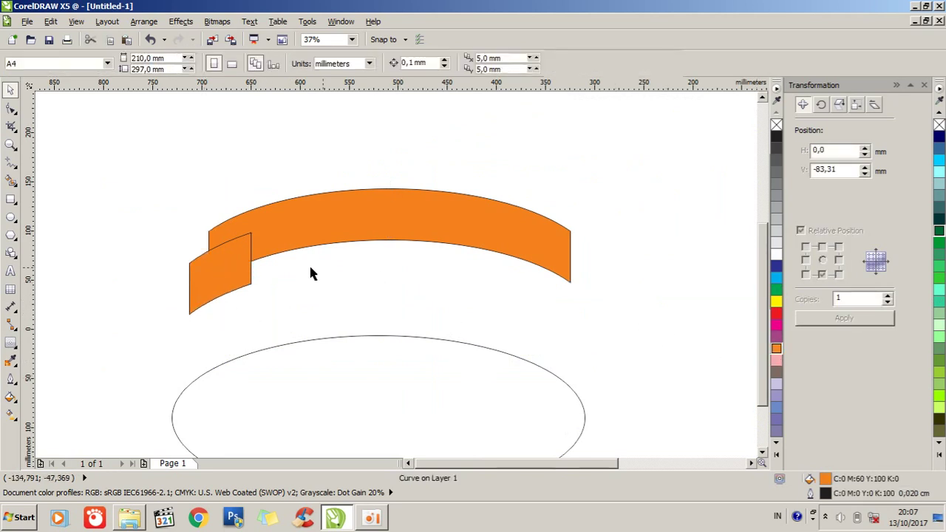
click(241, 273)
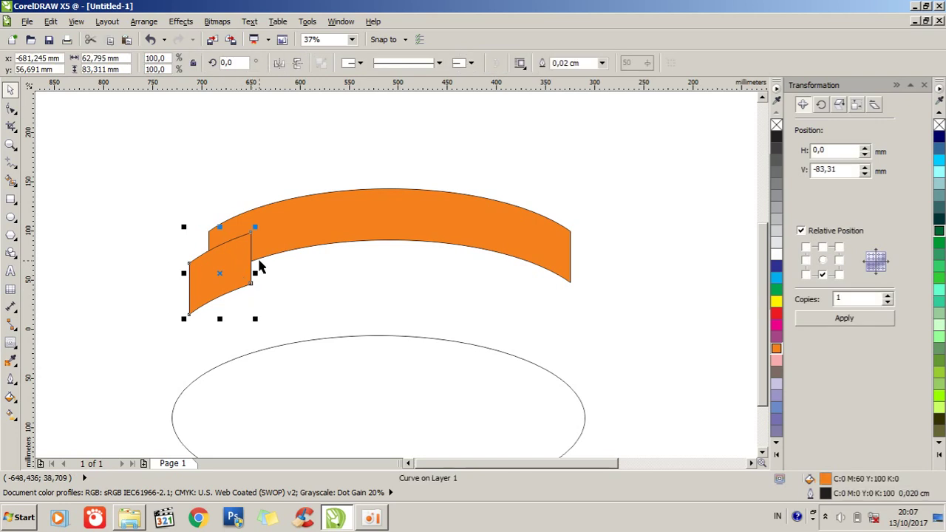
click(333, 275)
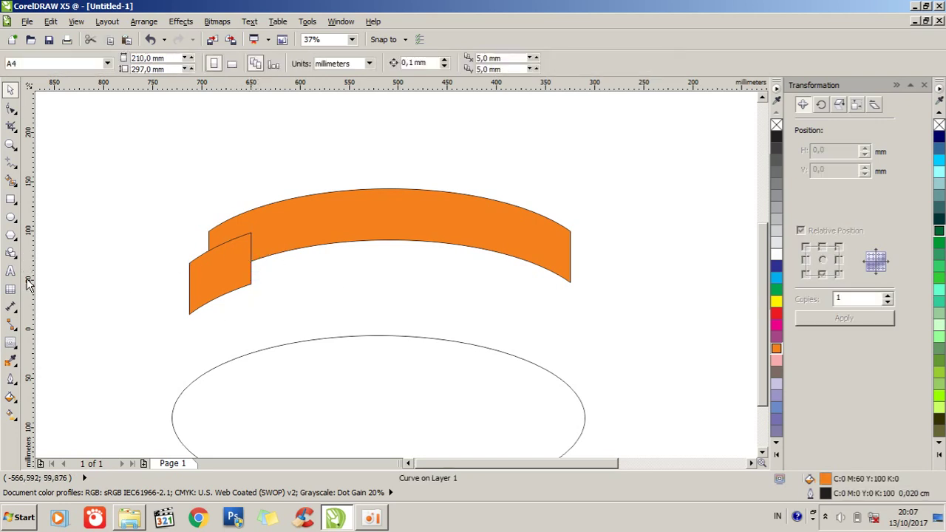
Step: Bring the large curved band to the front of the page, over the small end piece
click(16, 168)
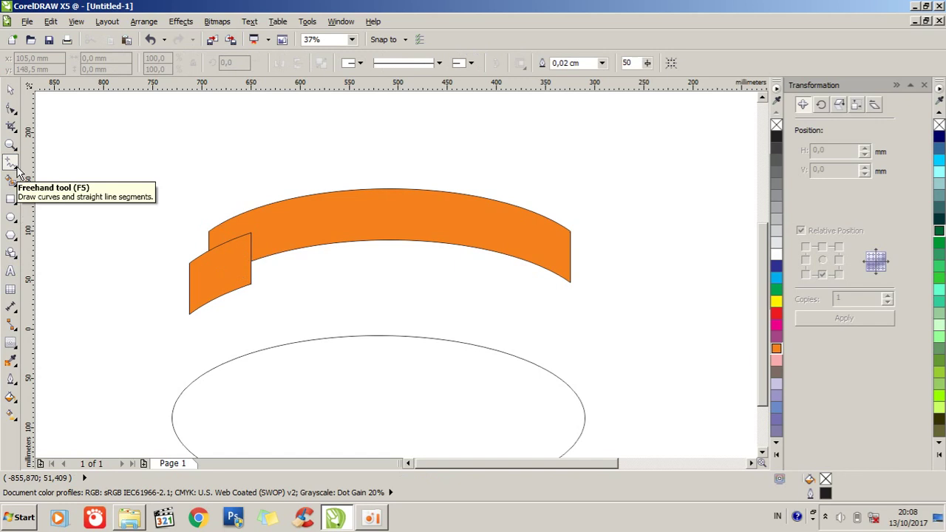
click(12, 89)
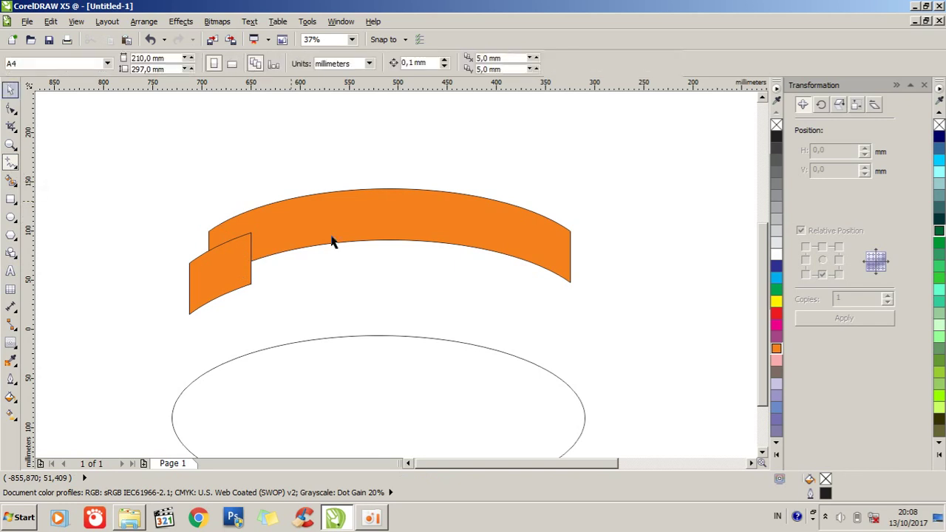
click(315, 228)
right_click(322, 213)
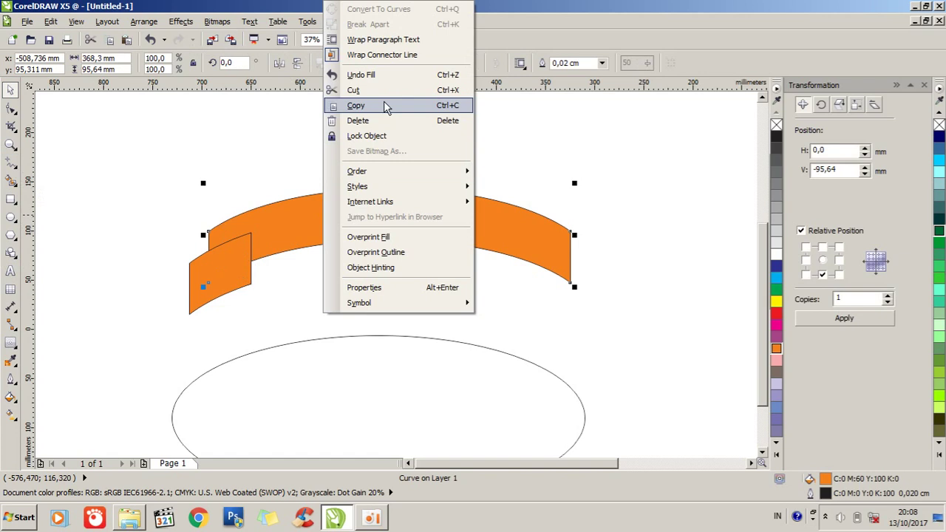
mouse_move(377, 171)
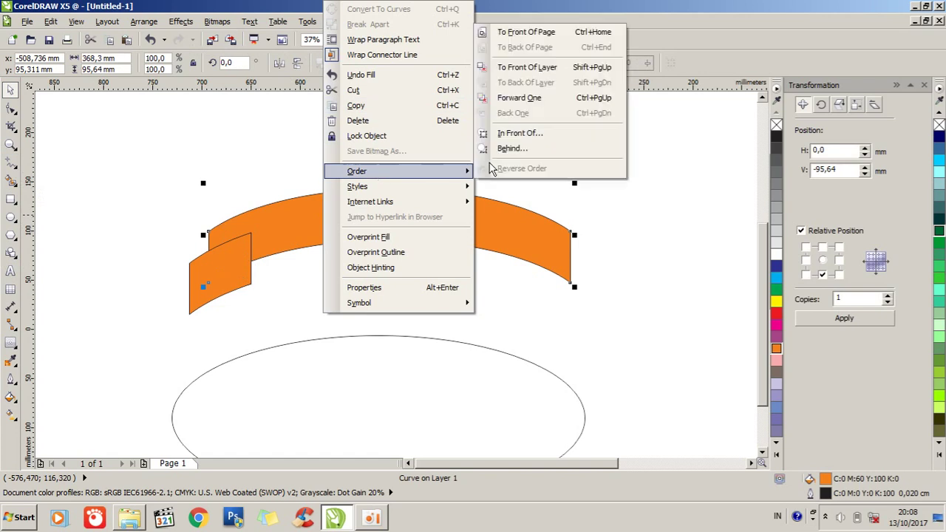
click(525, 32)
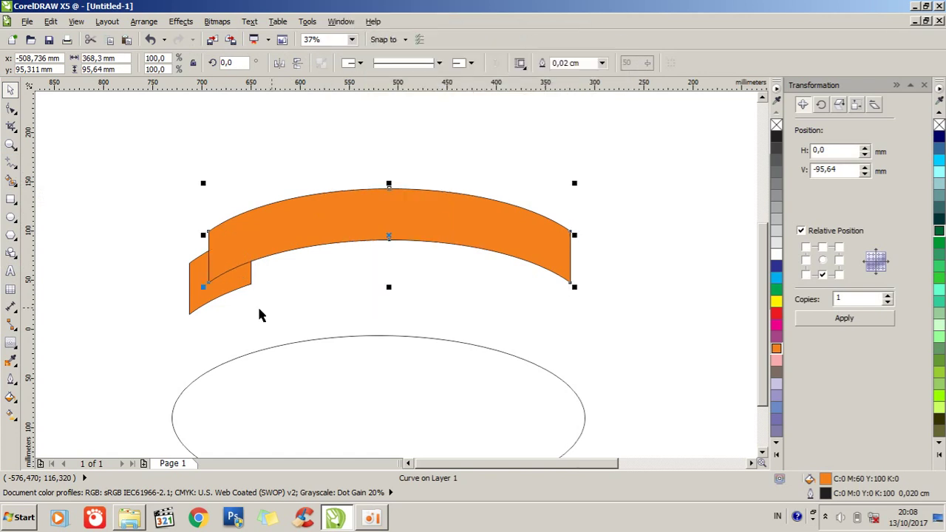
Step: Try to recolour the exposed part of the small end piece with Smart Fill and undo the fill
click(217, 301)
click(193, 299)
scroll(199, 274, up, 1)
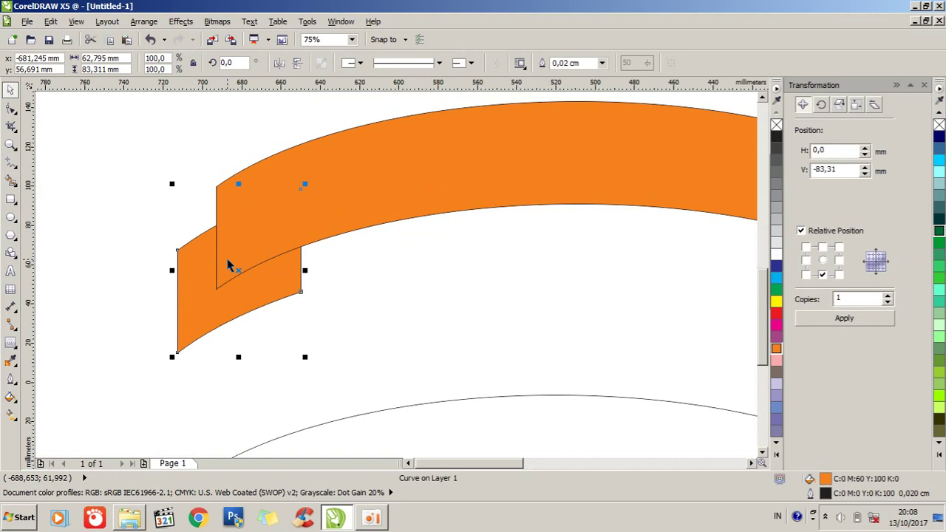
click(11, 177)
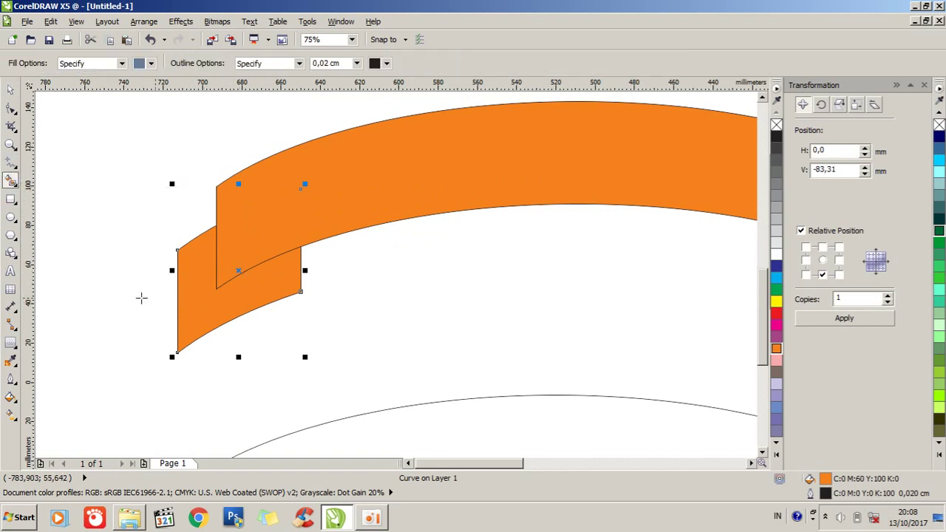
click(203, 312)
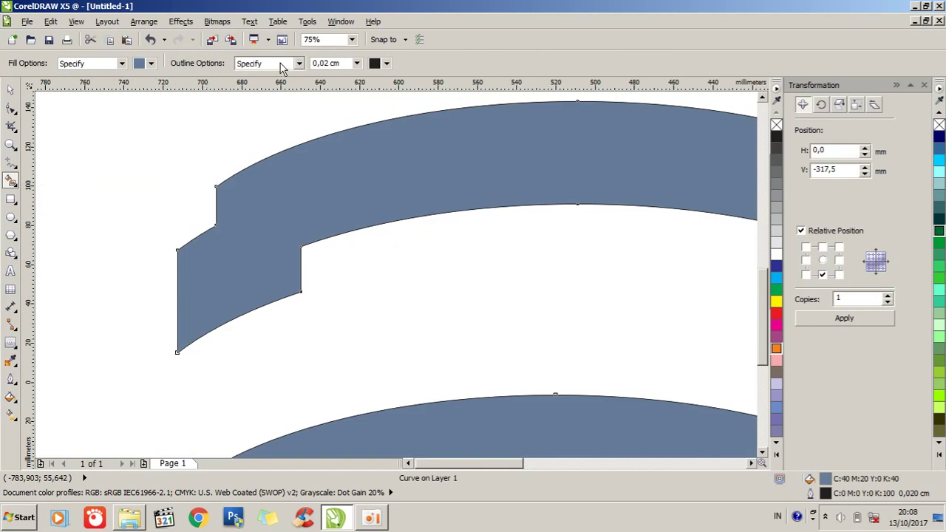
click(151, 40)
click(222, 306)
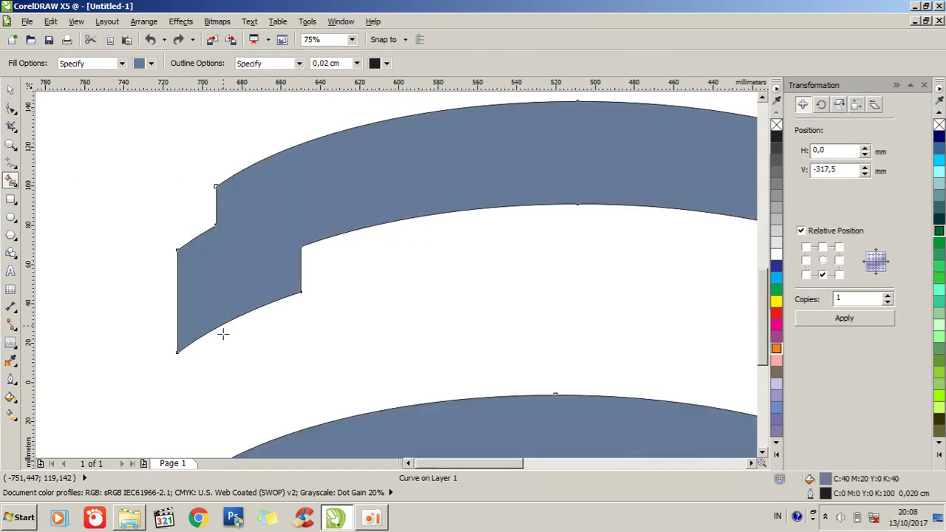
click(148, 39)
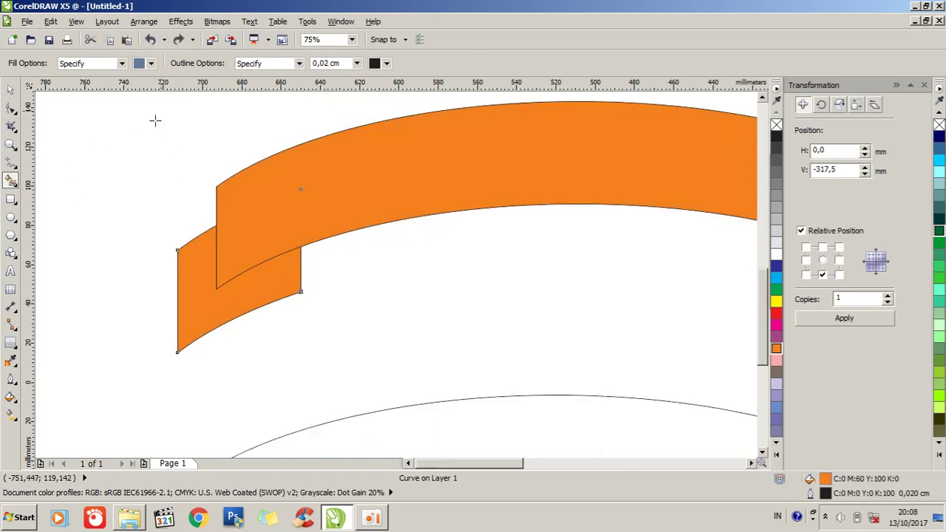
click(7, 91)
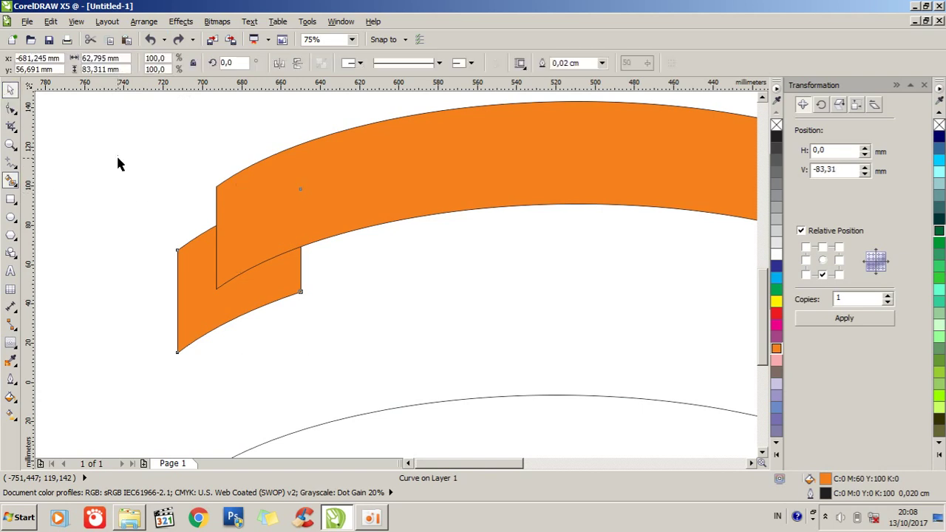
Step: Apply a linear fountain fill from orange to golden yellow across the small end piece, slanting down to the right
click(387, 341)
click(412, 190)
scroll(473, 152, down, 3)
scroll(559, 128, up, 2)
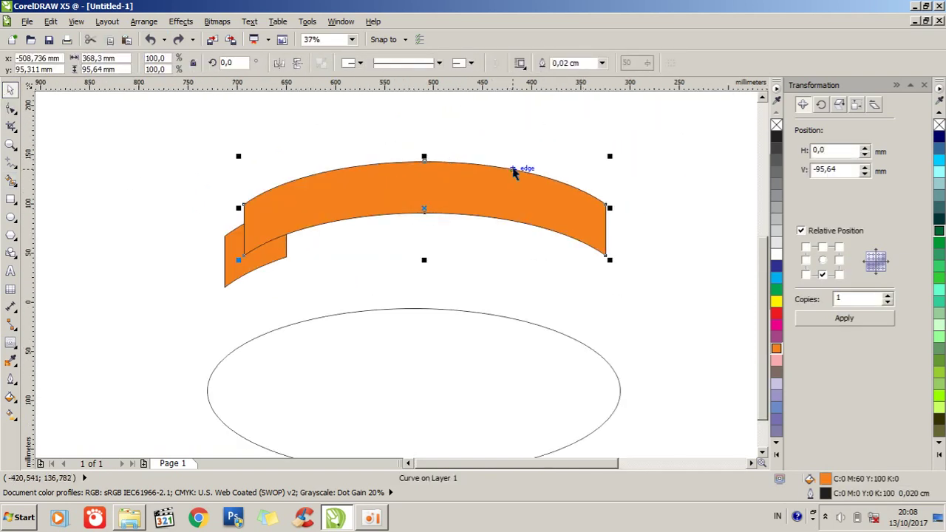
click(180, 281)
scroll(249, 249, up, 2)
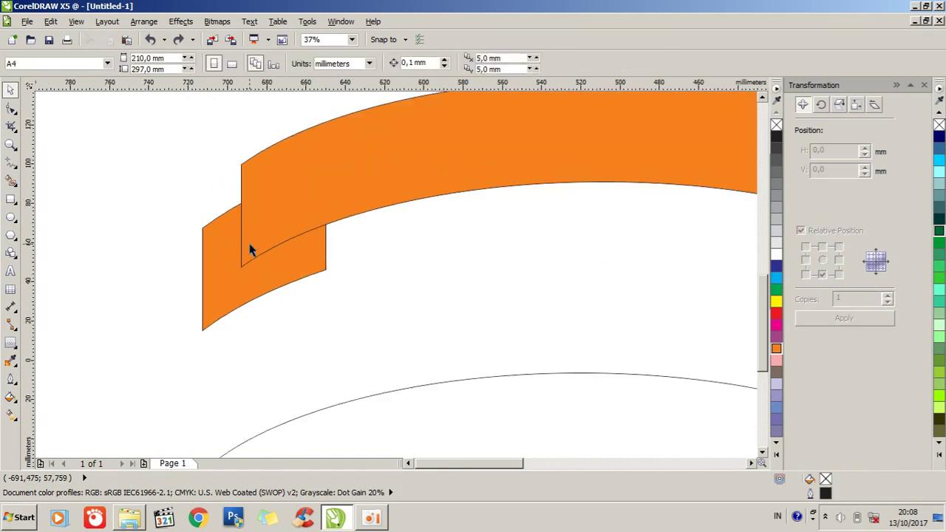
click(219, 296)
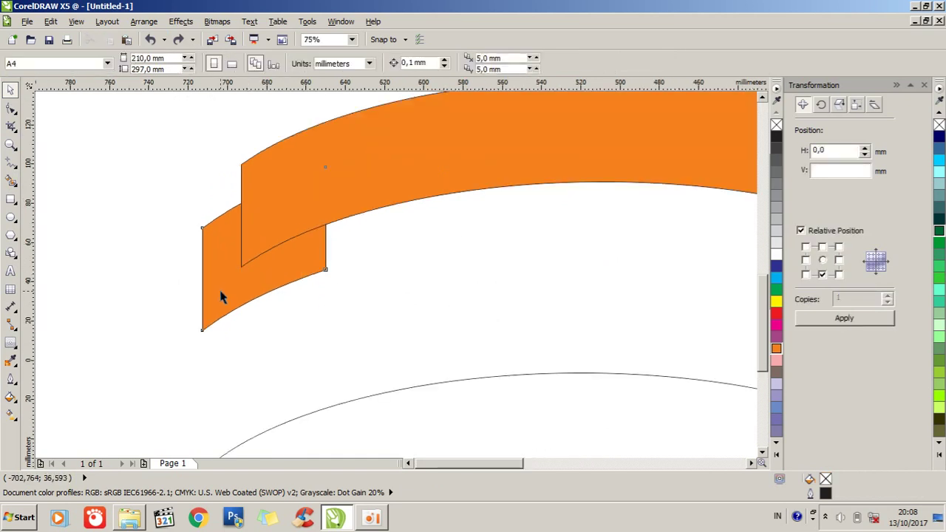
click(10, 415)
drag(222, 235, 439, 309)
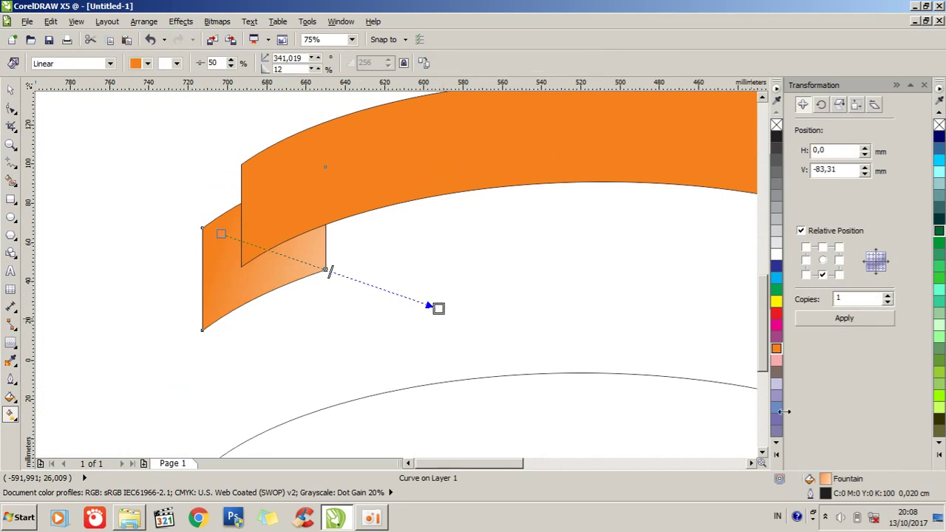
mouse_move(944, 160)
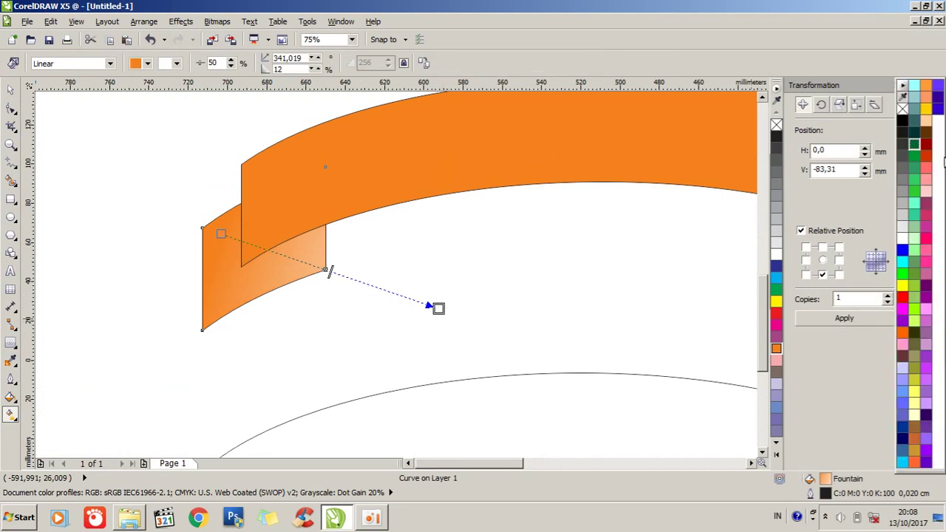
click(926, 110)
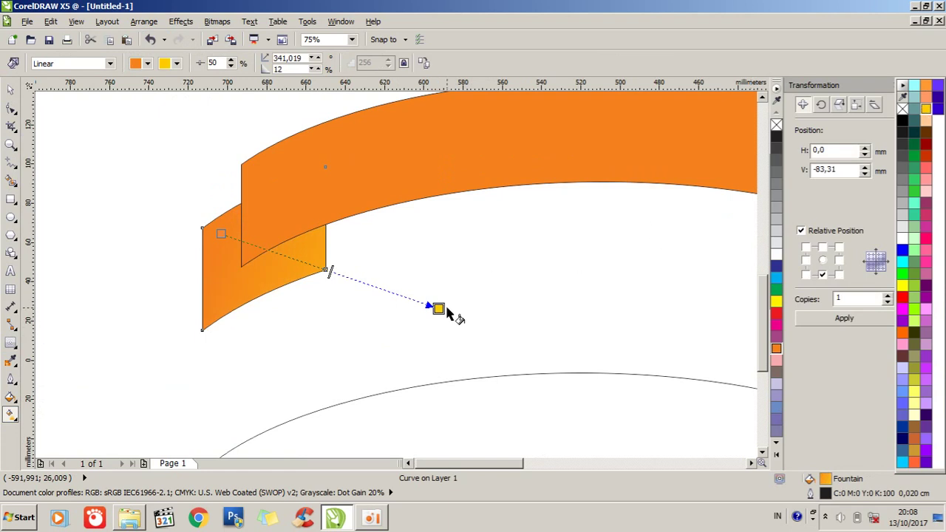
Step: Shorten the end piece's gradient to run at about 345° from near its left edge to just past its right edge
drag(439, 308, 356, 280)
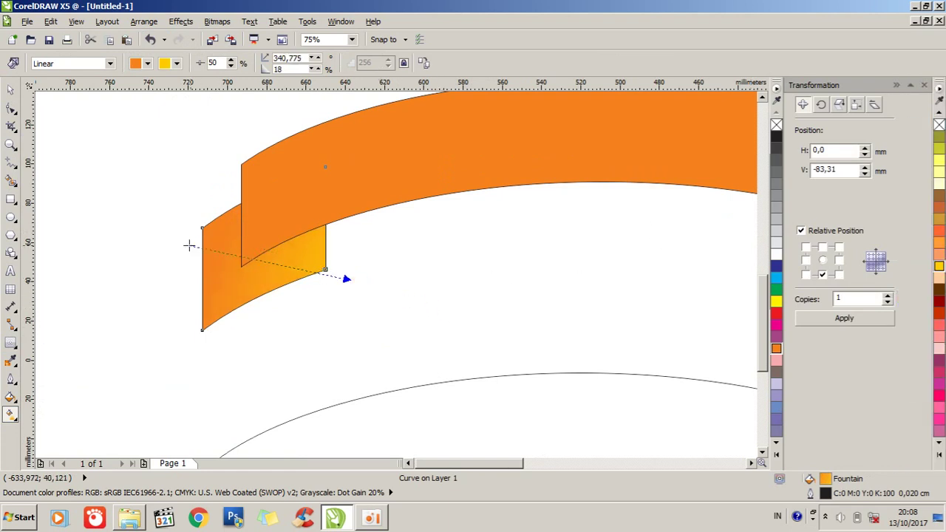
drag(358, 286, 335, 286)
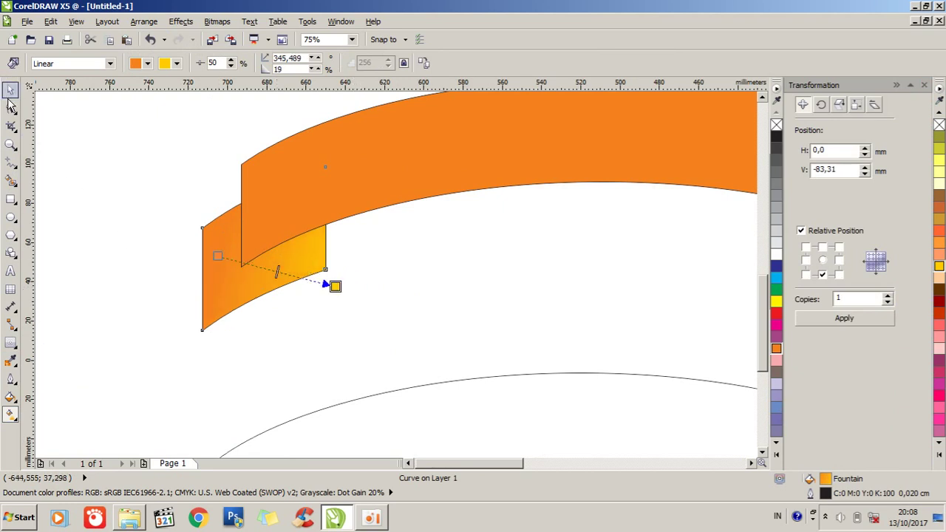
click(10, 90)
click(114, 163)
Step: Draw a closed four-sided Pen shape about 43 mm wide and 27 mm high between the band's lower-left corner and the end piece's lower-right corner
scroll(266, 271, up, 2)
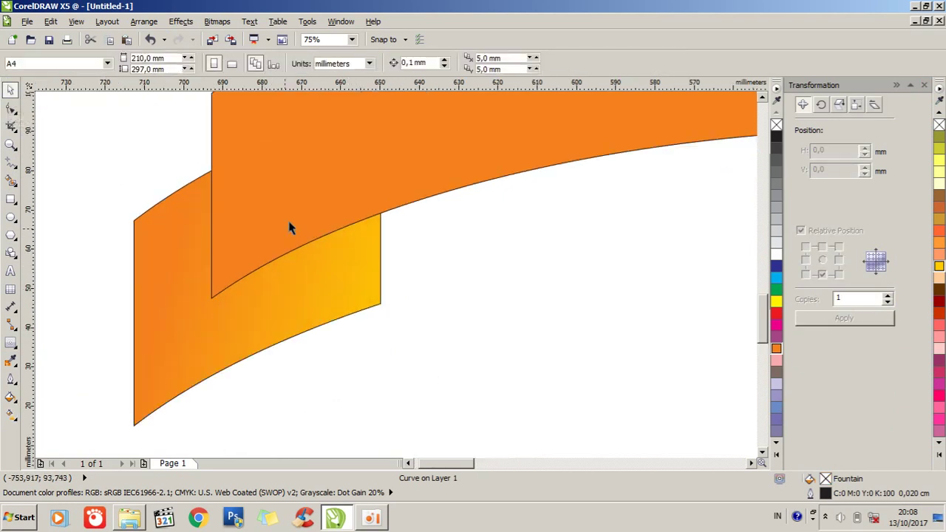
click(242, 324)
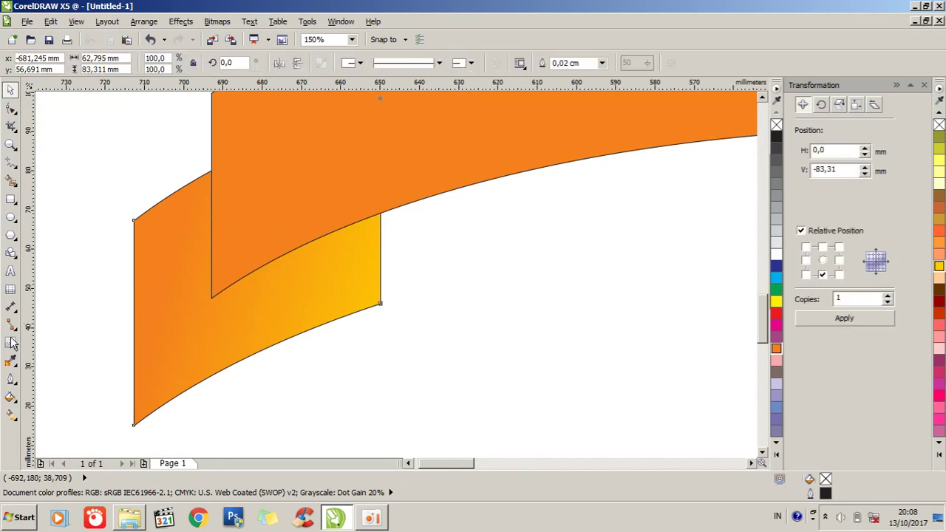
click(18, 172)
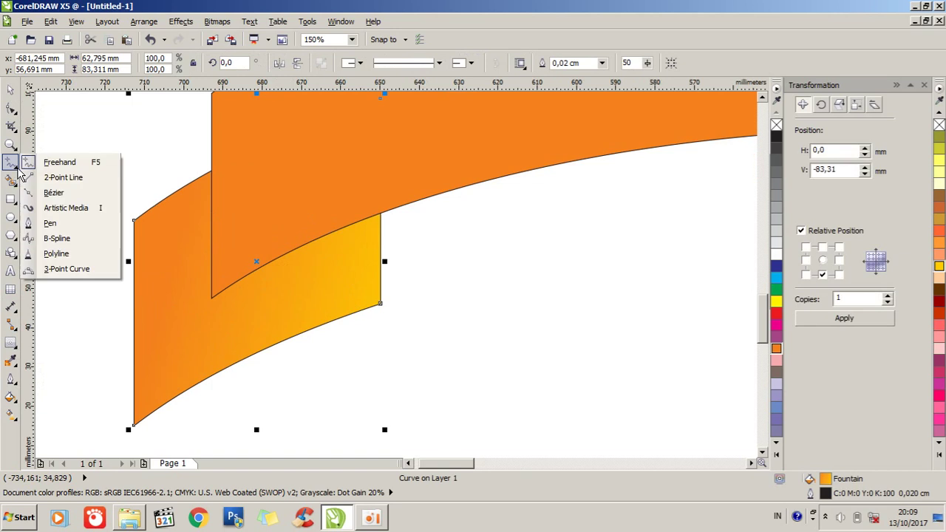
click(50, 224)
click(380, 304)
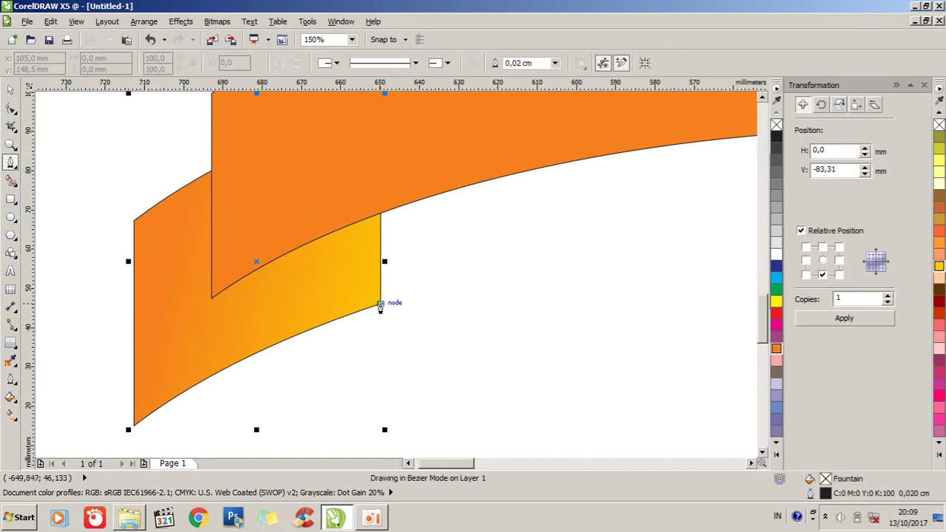
click(216, 299)
click(215, 300)
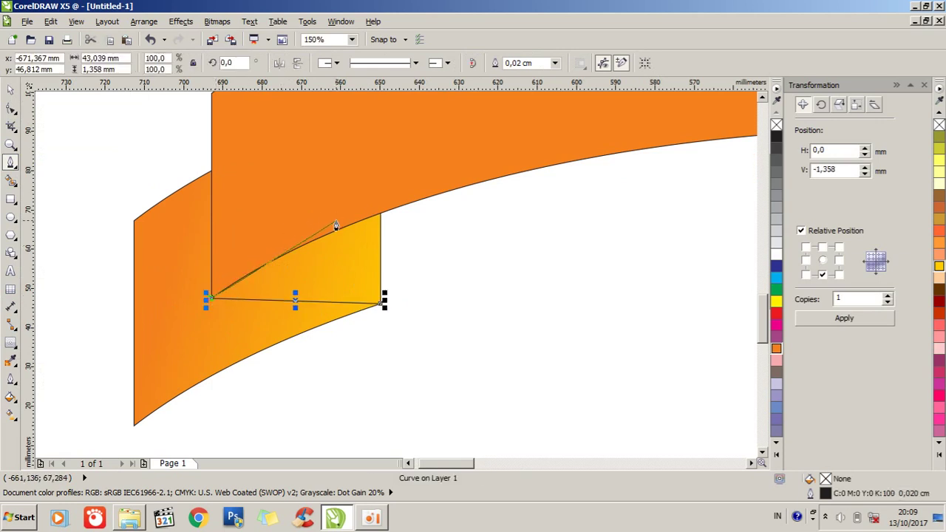
click(332, 198)
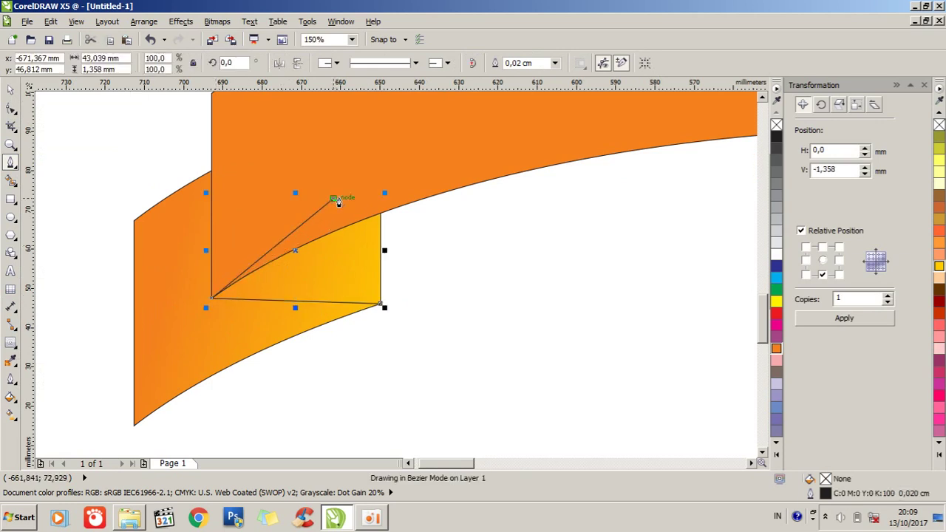
click(379, 198)
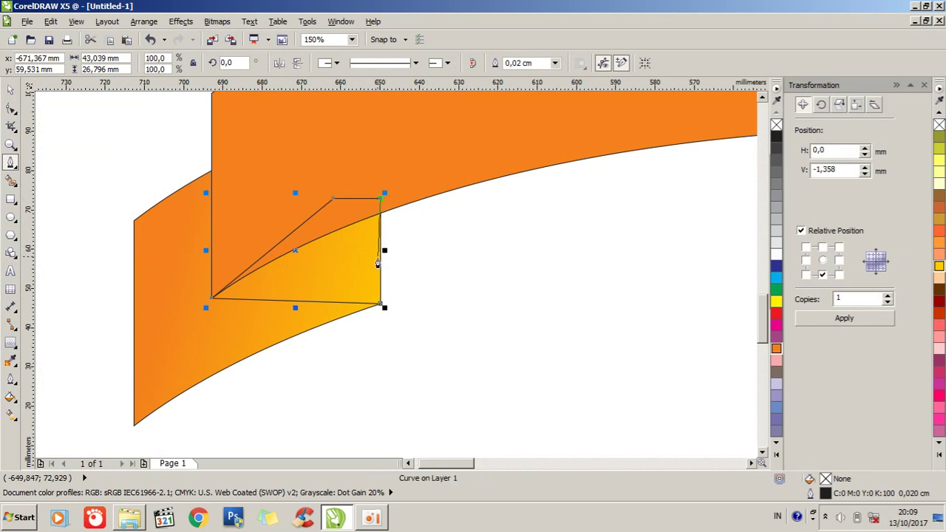
click(381, 304)
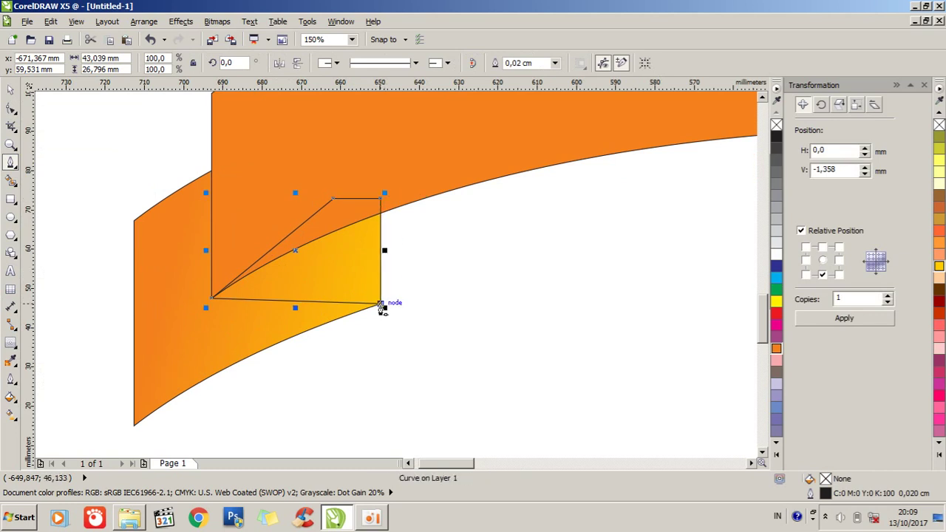
Step: Fill the new fold shape with orange (C:0 M:60 Y:100 K:0) and remove its outline
click(9, 90)
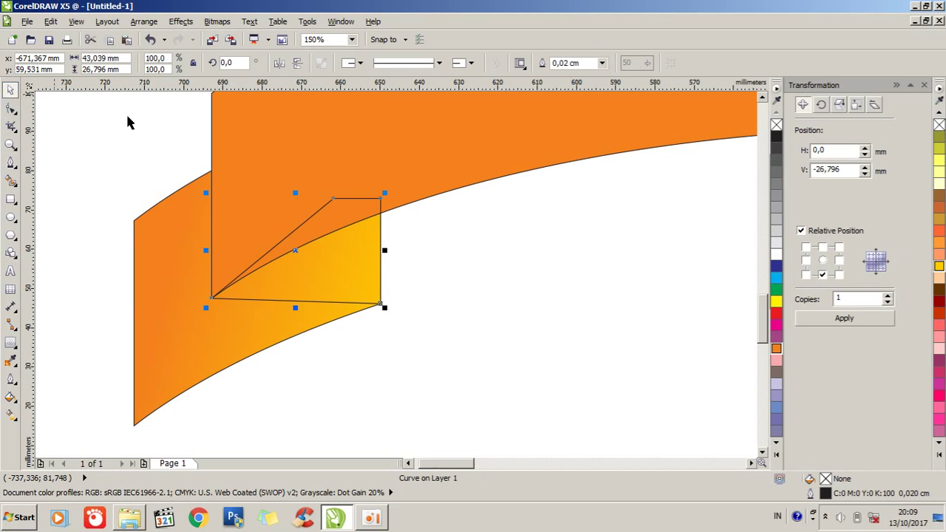
click(776, 349)
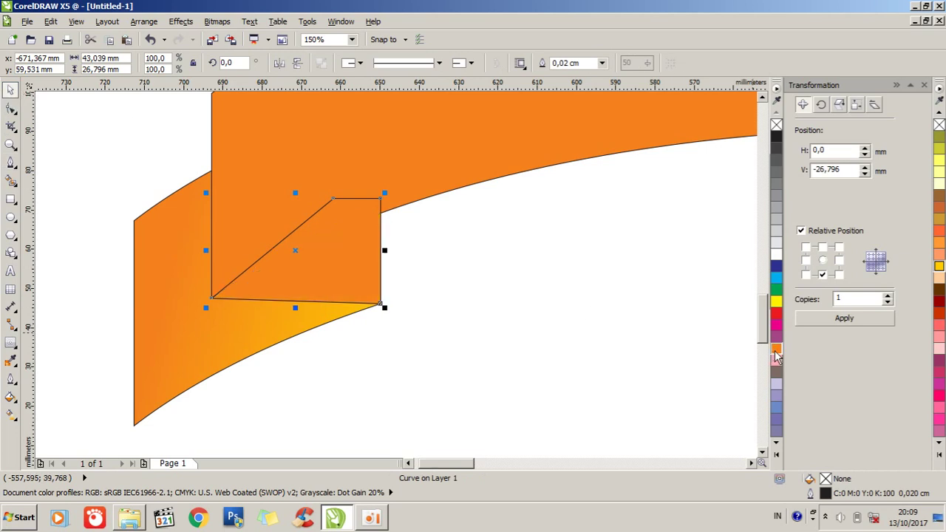
right_click(776, 125)
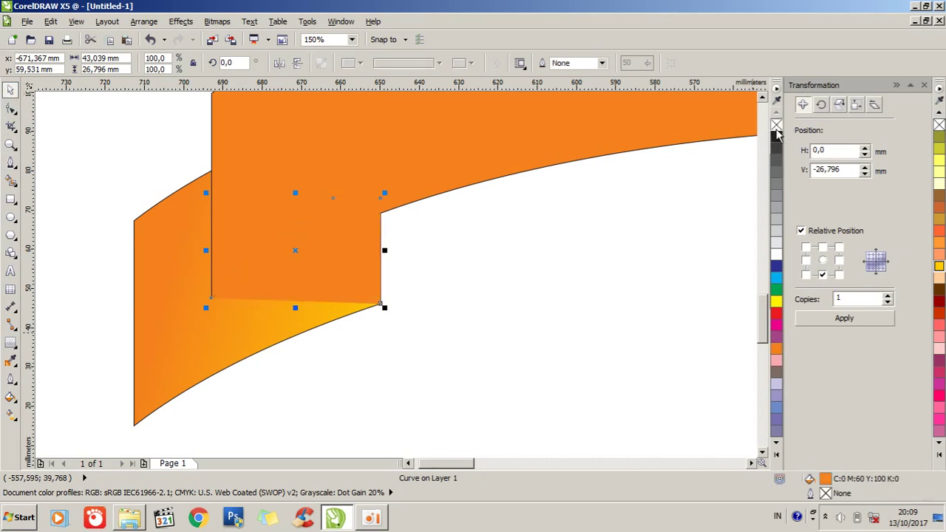
Step: Darken the fold shape's uniform fill to C:12 M:73 Y:100 K:2
double_click(828, 480)
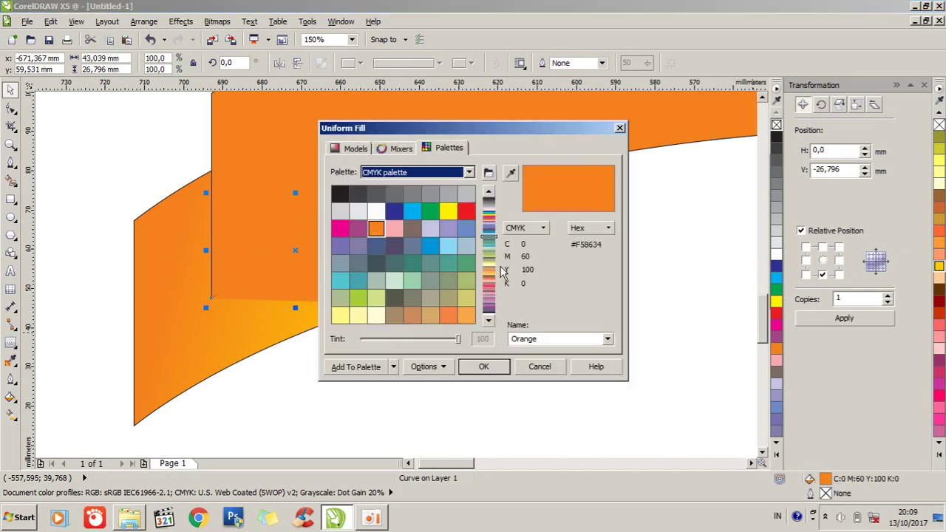
click(372, 148)
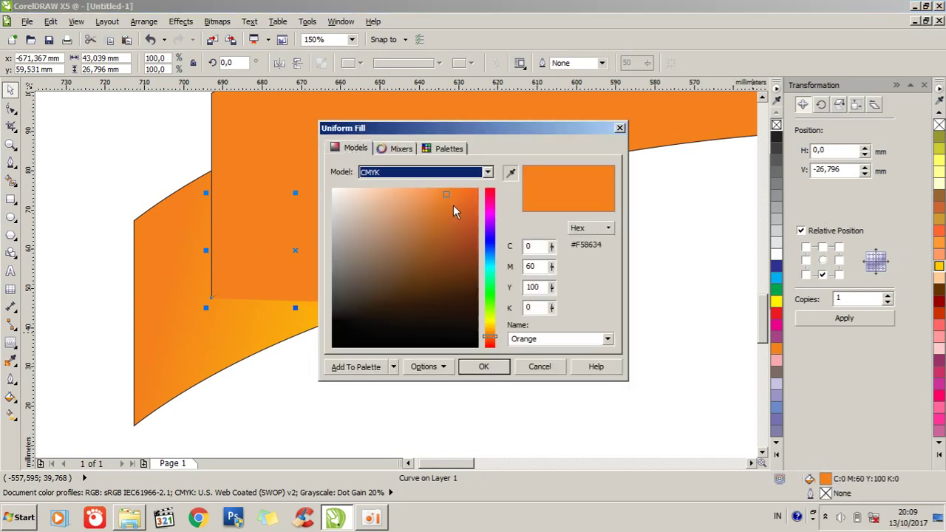
drag(447, 198, 460, 211)
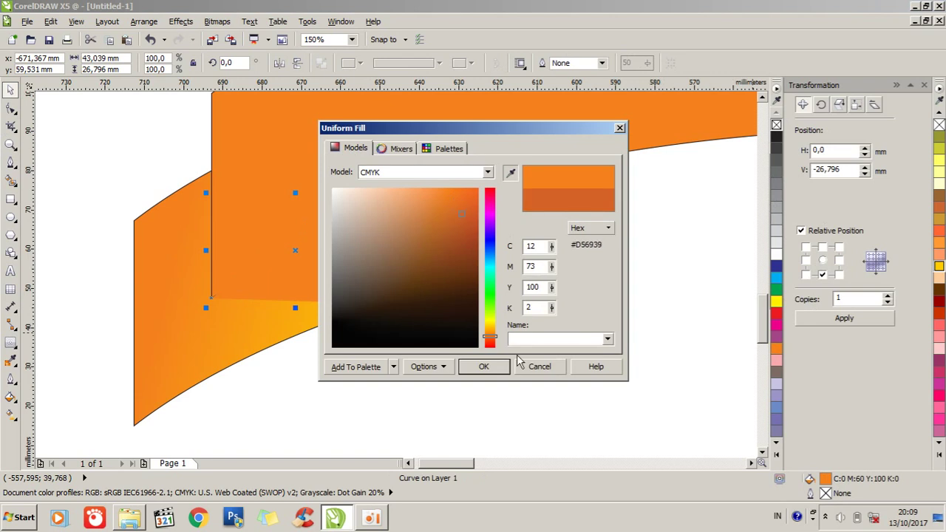
click(484, 367)
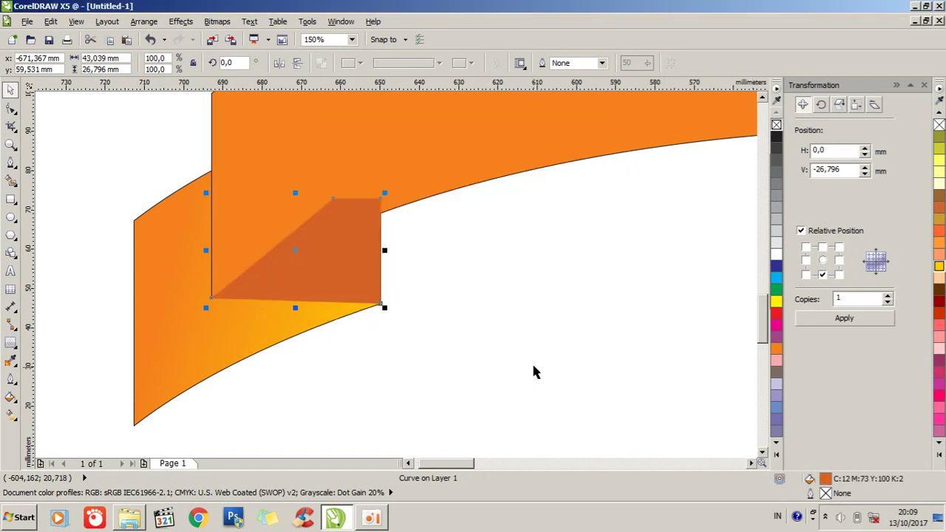
Step: Send the dark fold shape back one level so it sits behind the large curved band
right_click(337, 250)
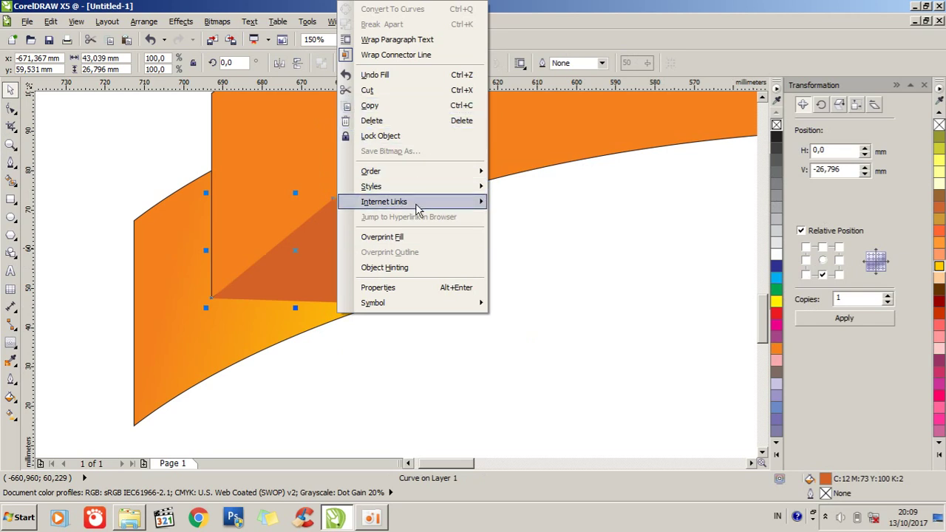
mouse_move(446, 178)
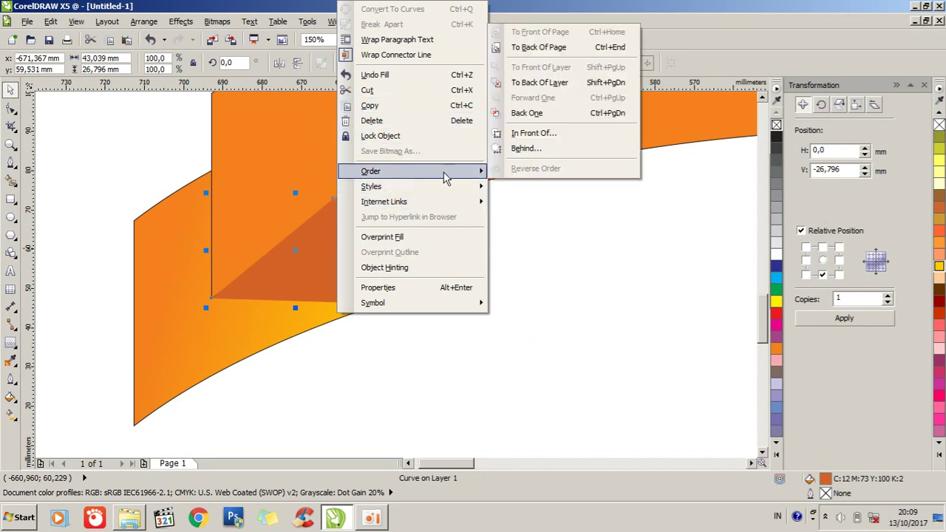
click(560, 113)
click(455, 338)
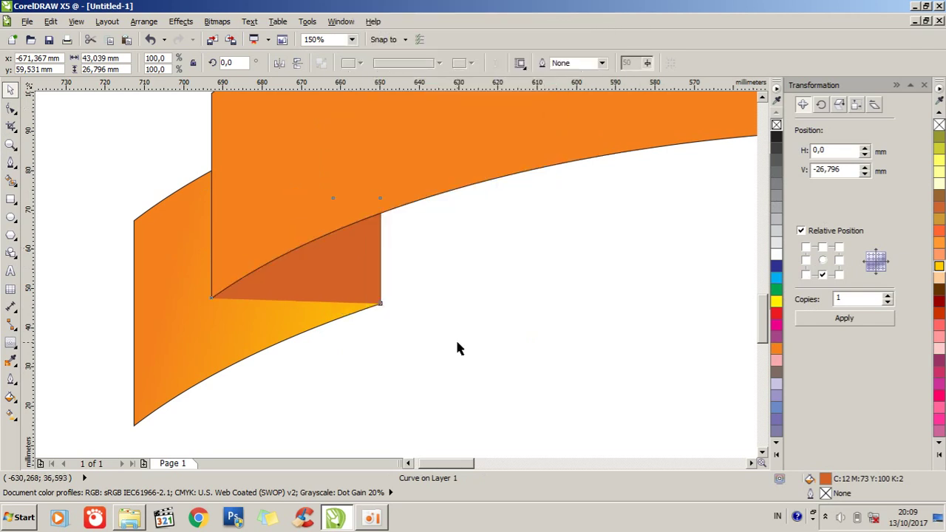
Step: Remove the outline of the large curved band
scroll(337, 287, down, 2)
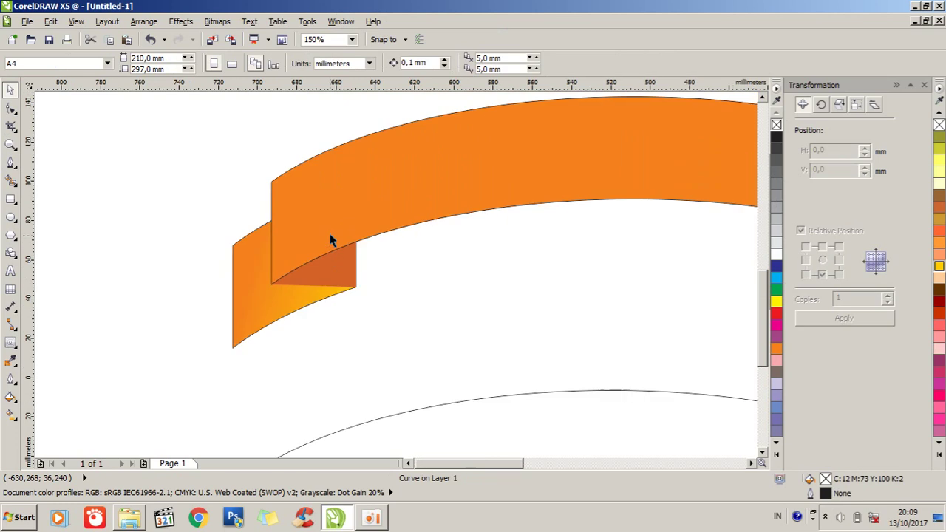
click(419, 189)
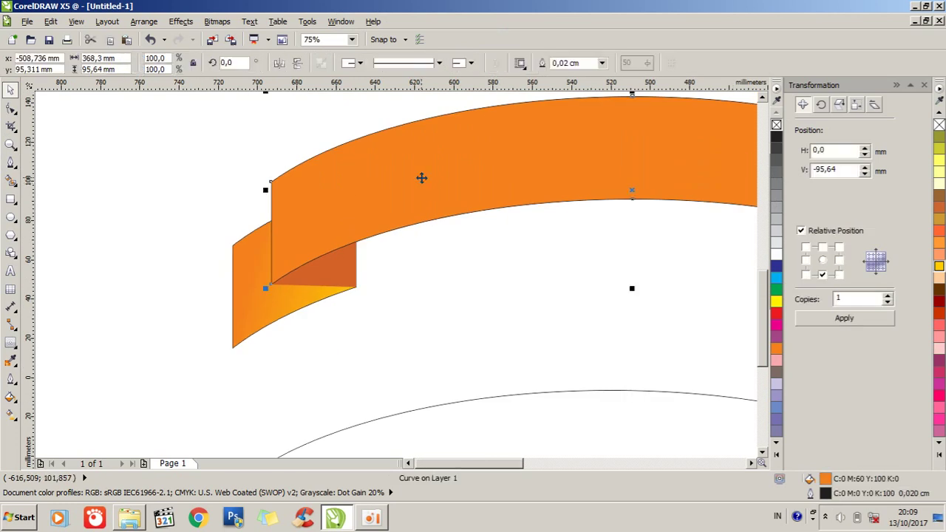
right_click(776, 124)
click(492, 316)
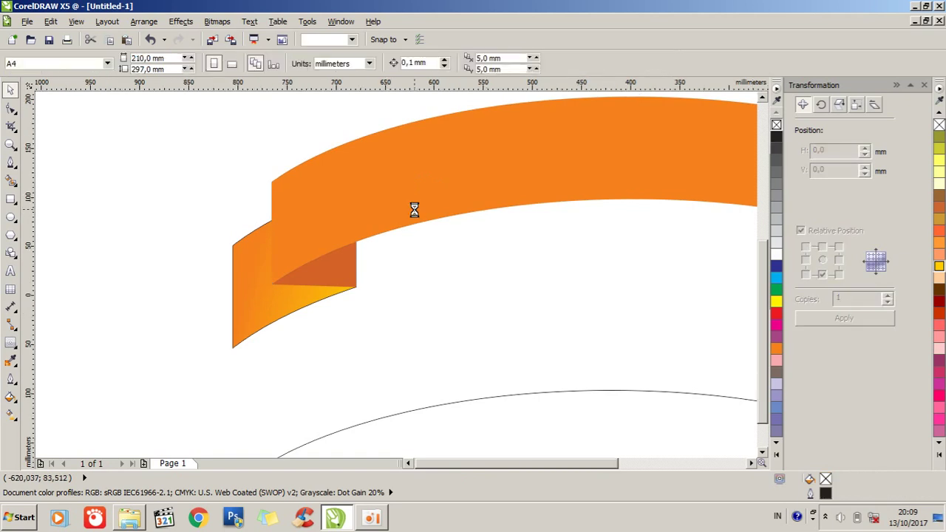
Step: Apply a radial fountain fill to the band, white at its middle to orange, with a radius of about 120 mm
scroll(411, 206, down, 2)
scroll(488, 145, up, 2)
click(568, 245)
scroll(564, 235, down, 2)
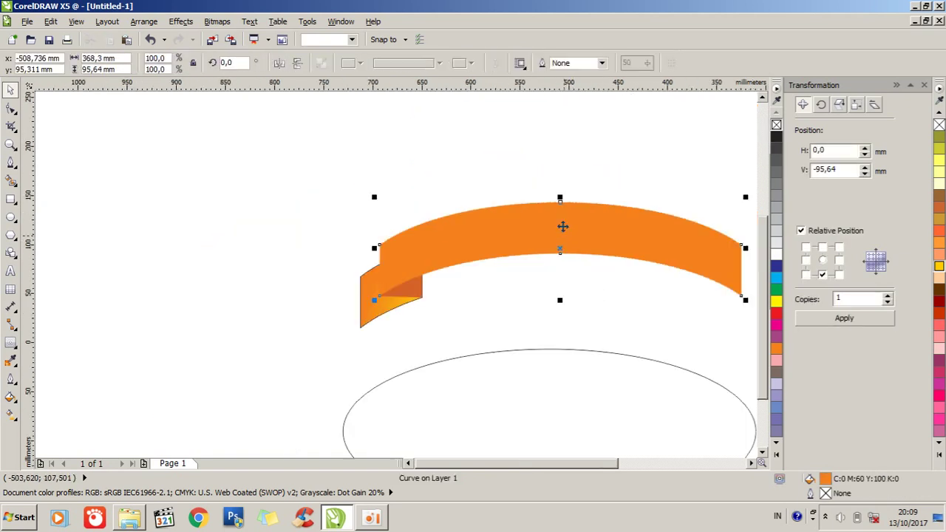
scroll(654, 198, up, 2)
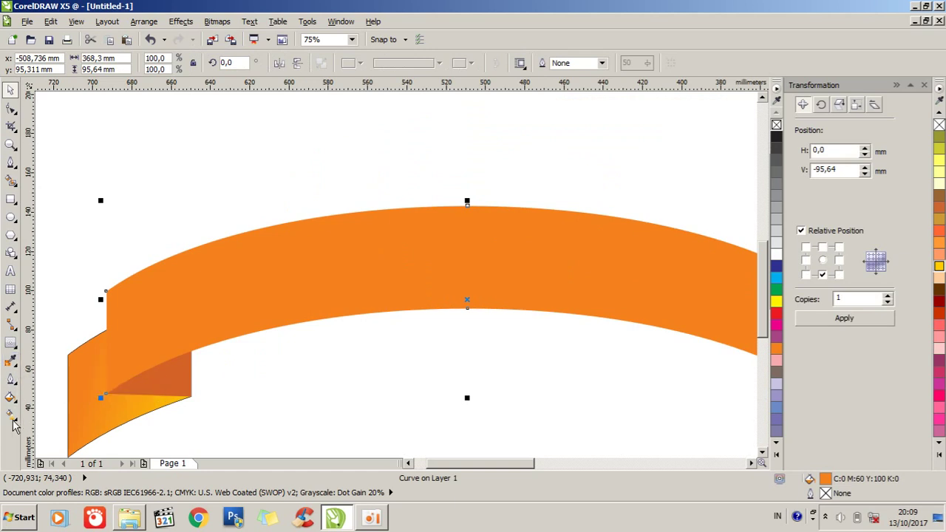
click(11, 415)
scroll(473, 293, down, 2)
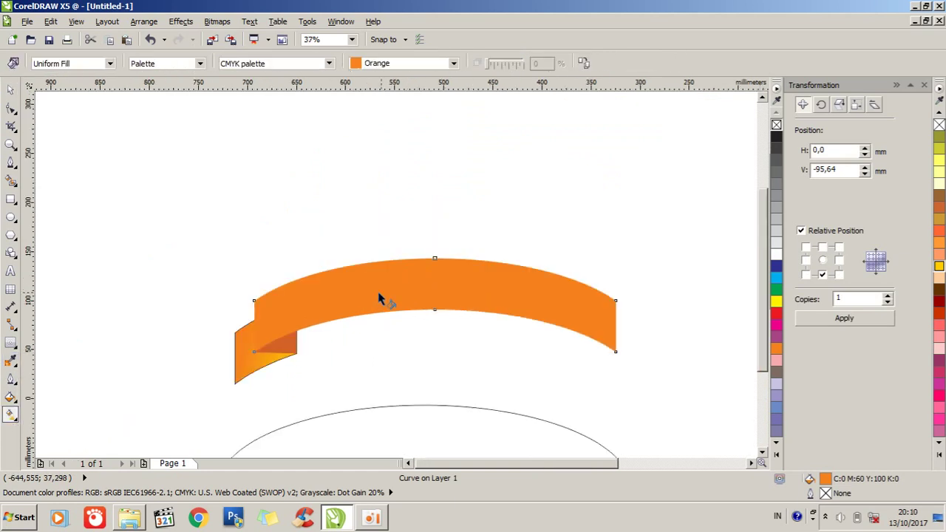
drag(342, 297, 581, 304)
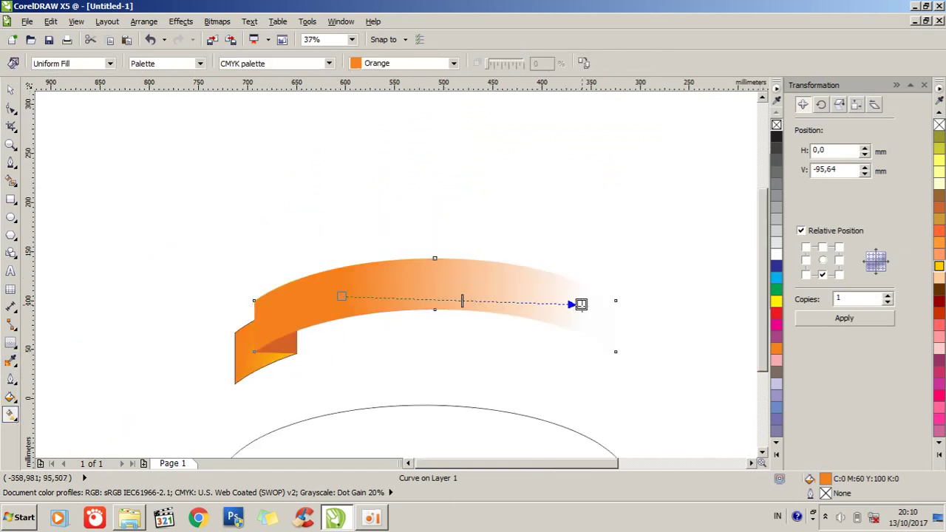
click(110, 64)
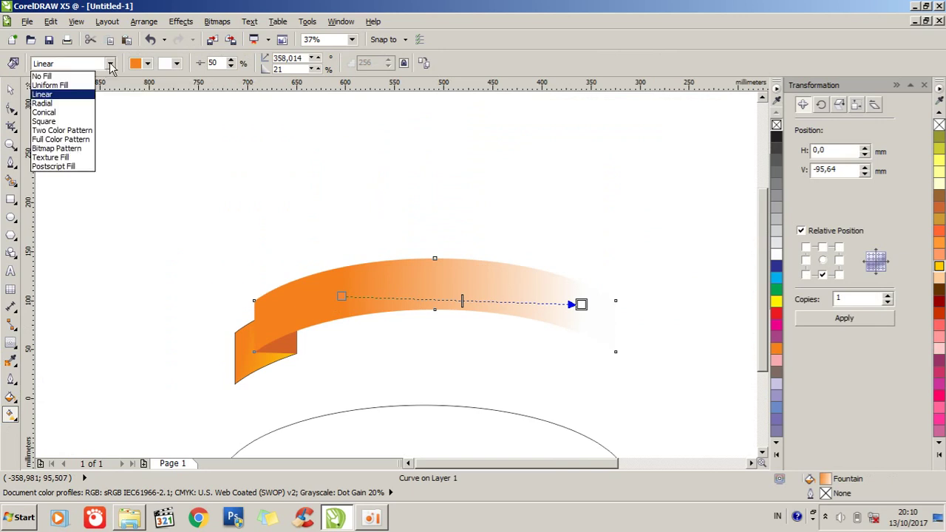
click(46, 105)
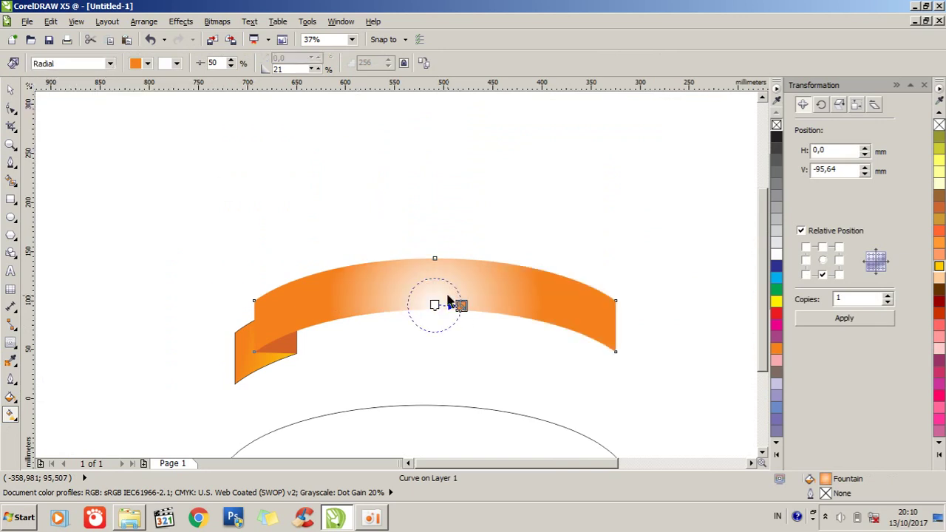
drag(462, 305, 551, 303)
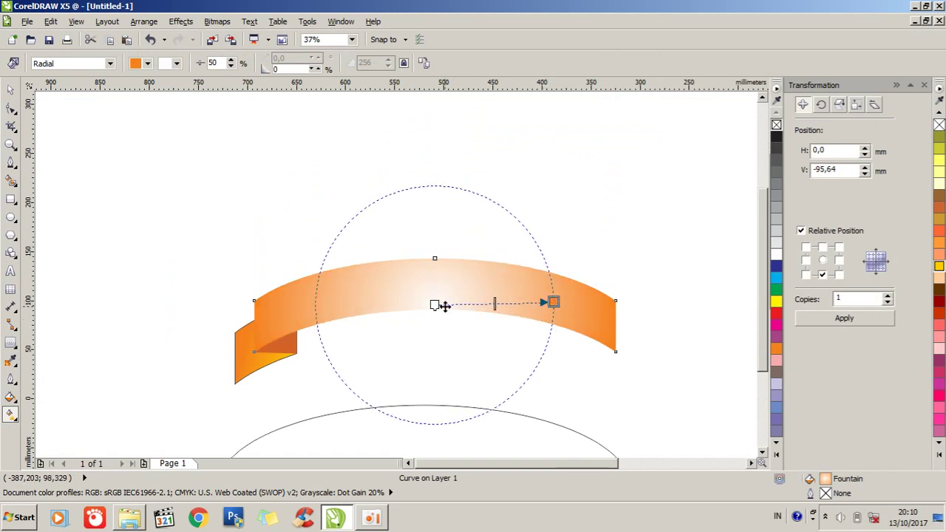
Step: Recolour the band's radial gradient with orange at the centre and golden yellow at the outer end
click(776, 350)
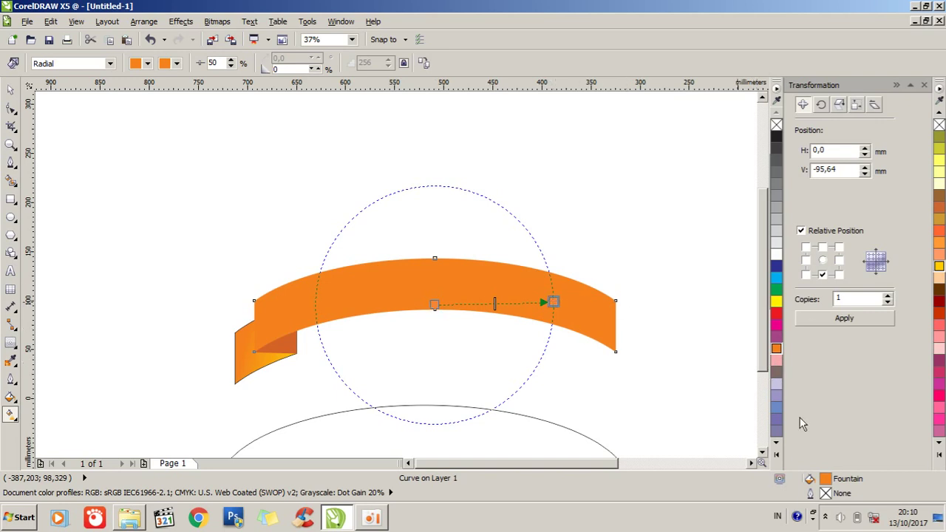
click(776, 452)
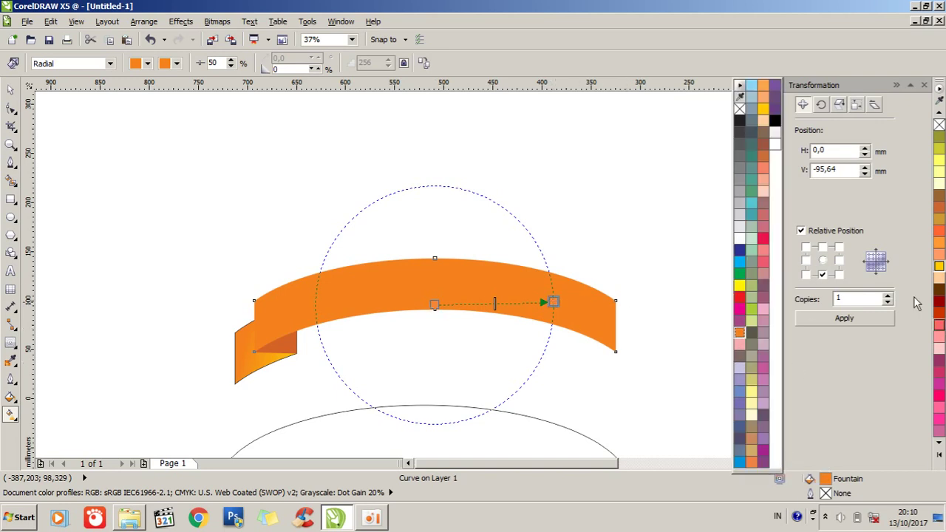
click(941, 269)
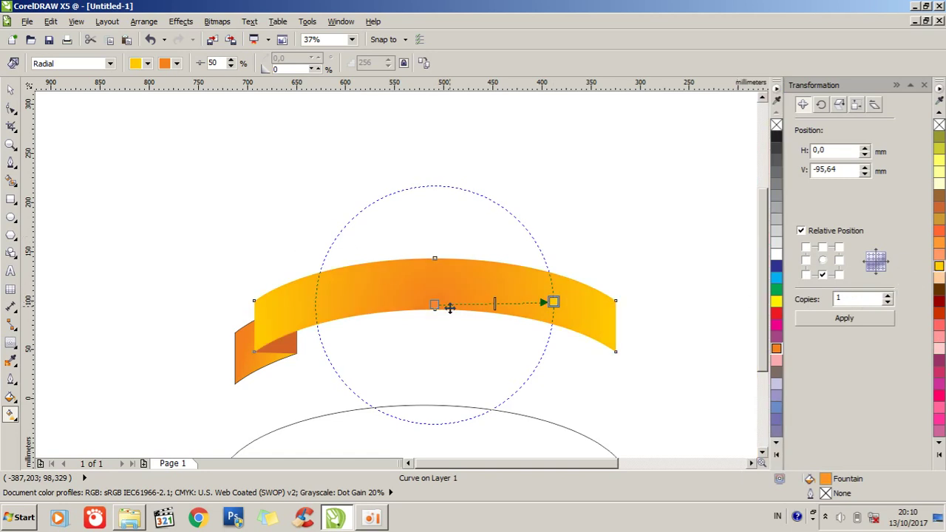
Step: Move the radial gradient's centre up to the middle of the band's height and enlarge its radius towards the band's ends
drag(435, 304, 434, 290)
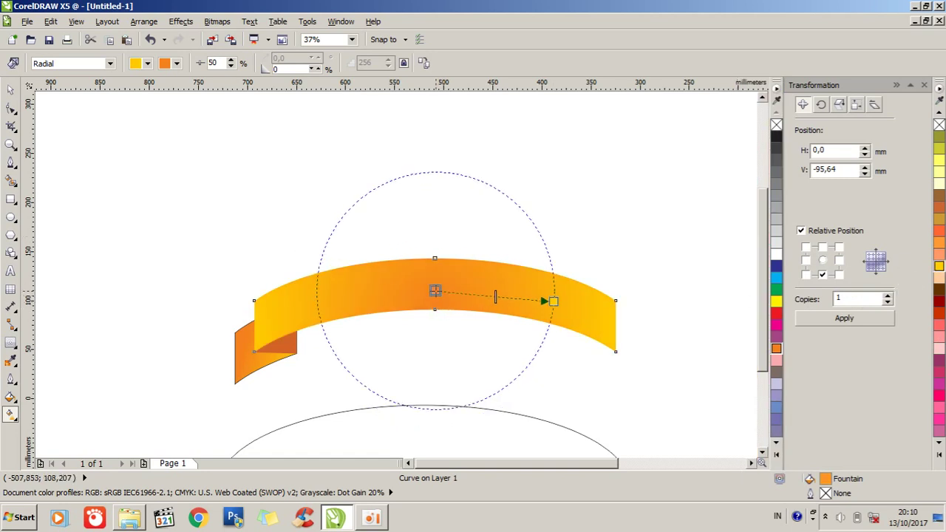
drag(553, 303, 593, 312)
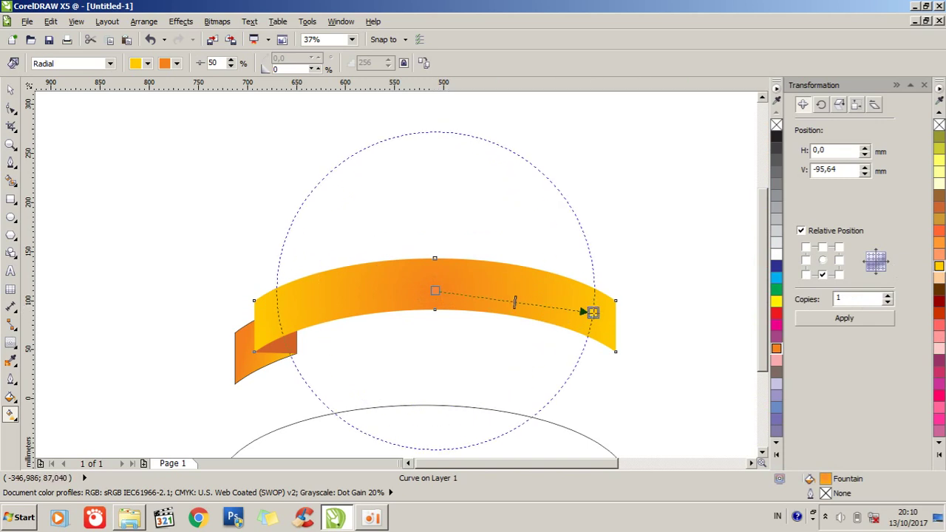
drag(518, 303, 634, 326)
click(10, 93)
click(225, 226)
Step: Add a node on the end piece's straight left edge and move it inward about 16 mm to form a V-shaped notch
scroll(220, 373, up, 2)
click(296, 361)
click(10, 108)
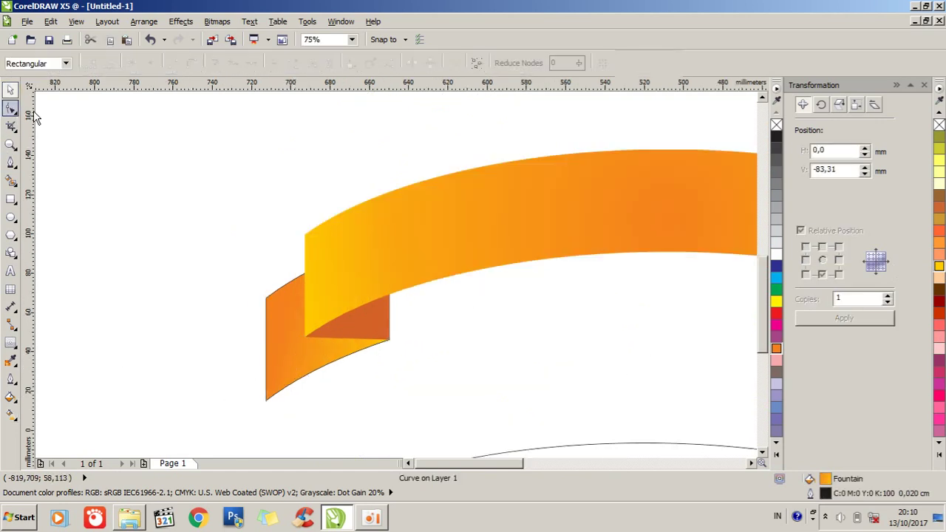
scroll(274, 354, up, 2)
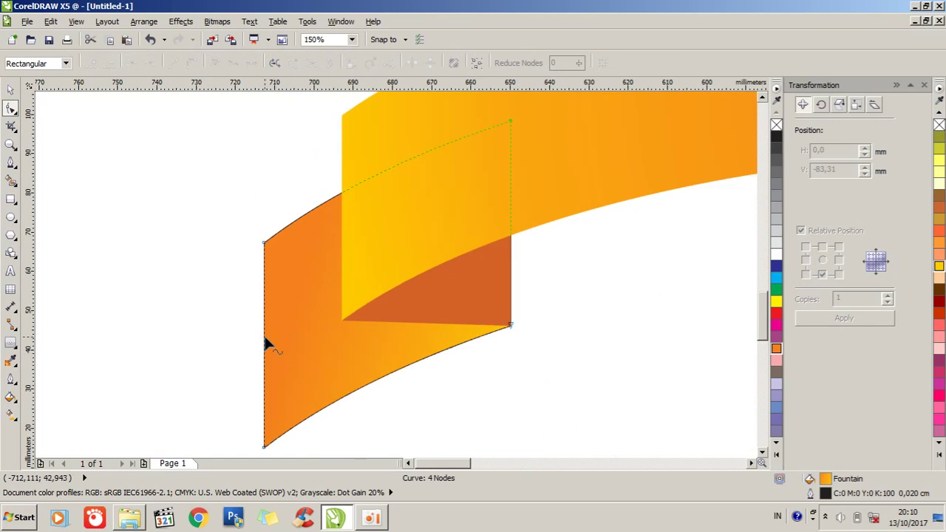
right_click(265, 336)
click(297, 121)
right_click(265, 358)
click(295, 131)
drag(311, 311, 330, 292)
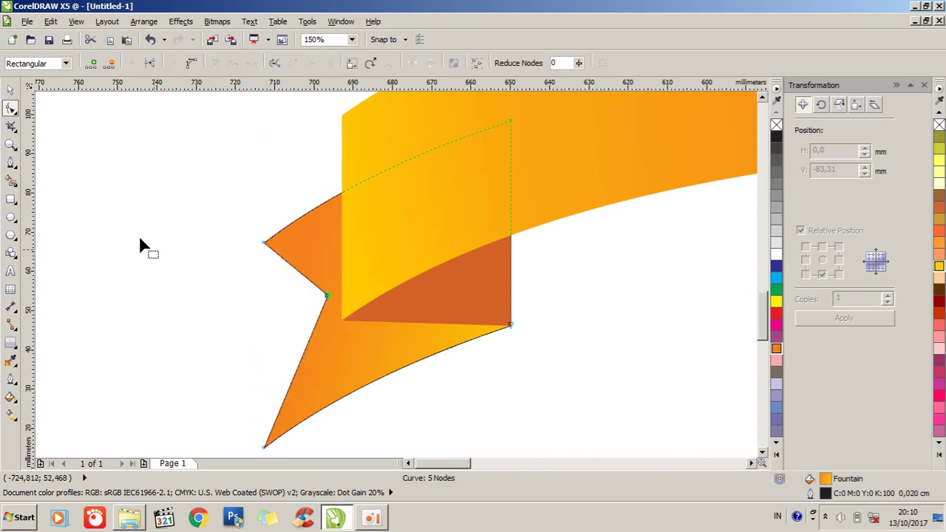
Step: Remove the outline of the notched end piece
click(11, 90)
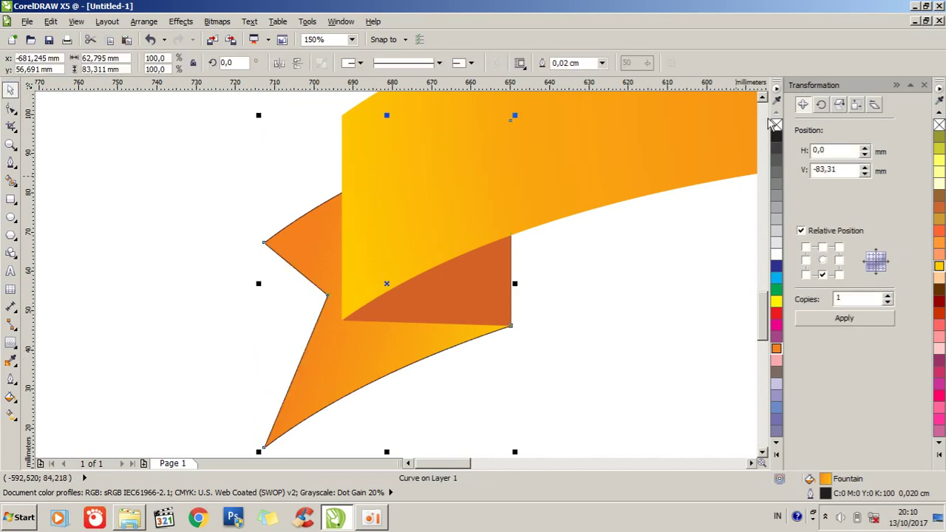
click(622, 290)
scroll(422, 210, down, 3)
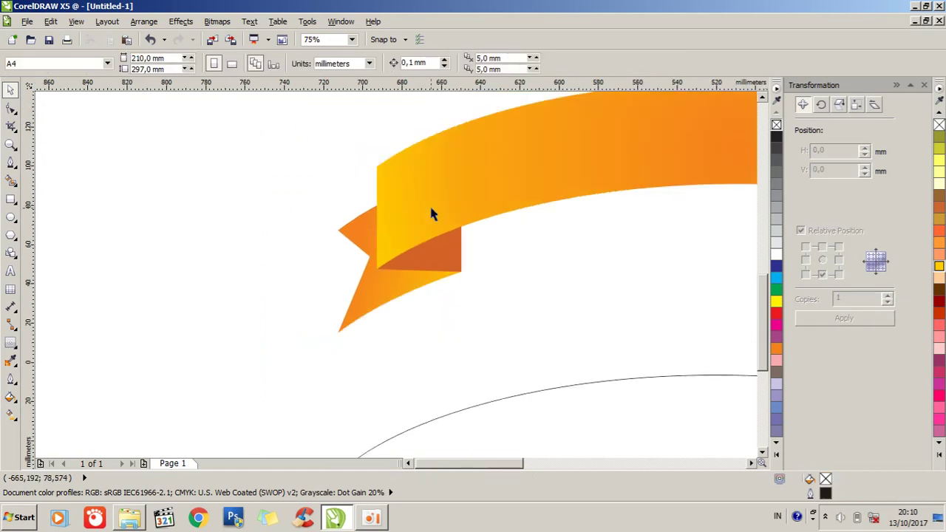
scroll(466, 195, down, 1)
scroll(562, 159, up, 1)
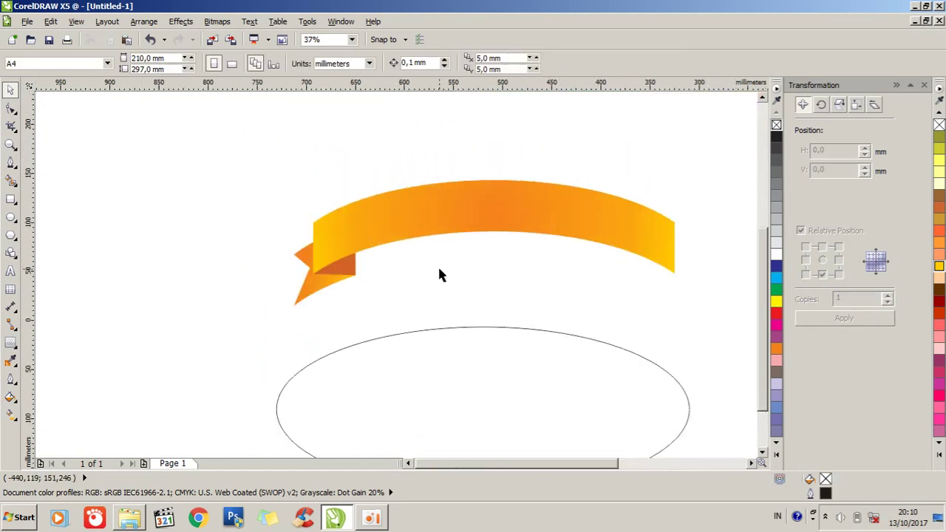
drag(377, 323, 222, 190)
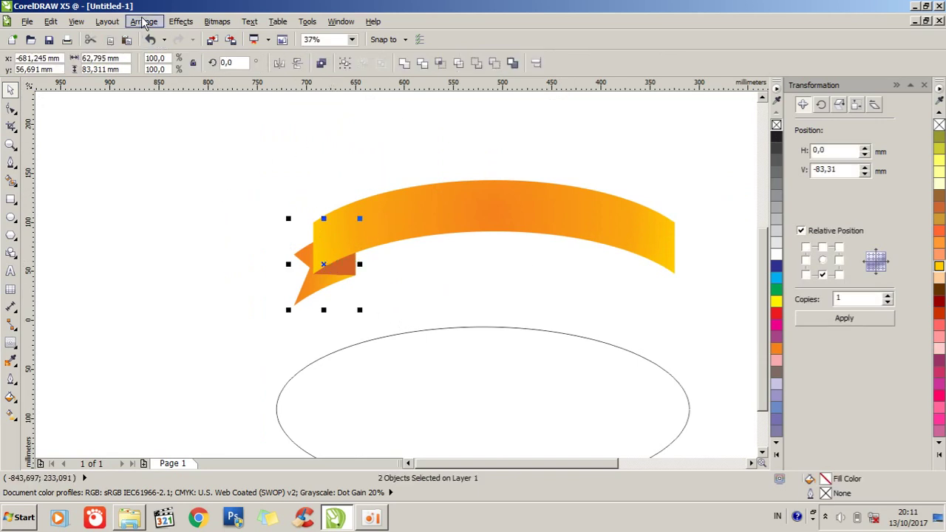
click(188, 185)
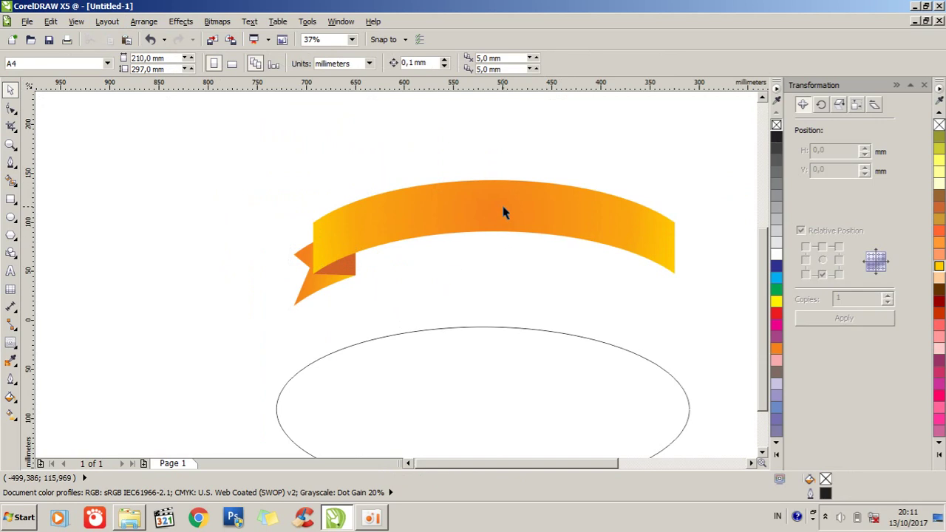
Step: Copy and paste the large curved band, and move the copy about 55 mm left and 72 mm up
click(503, 213)
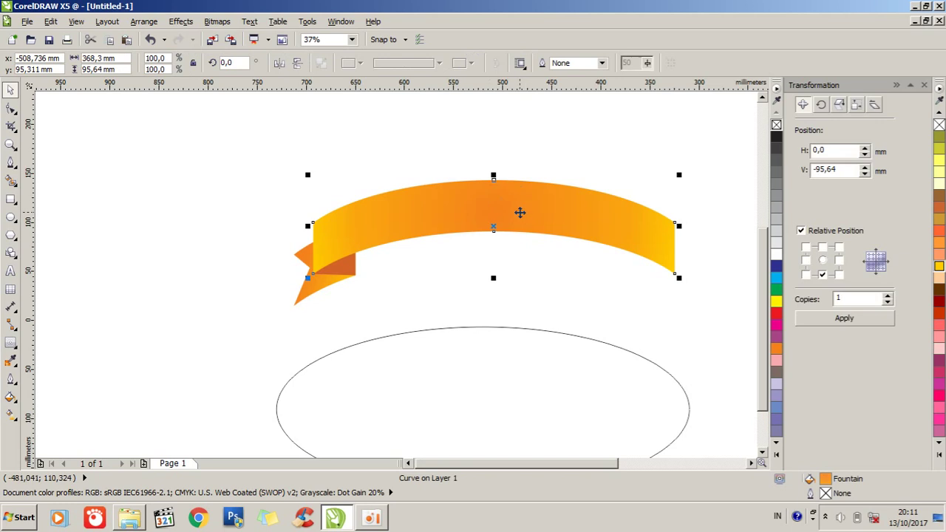
right_click(520, 213)
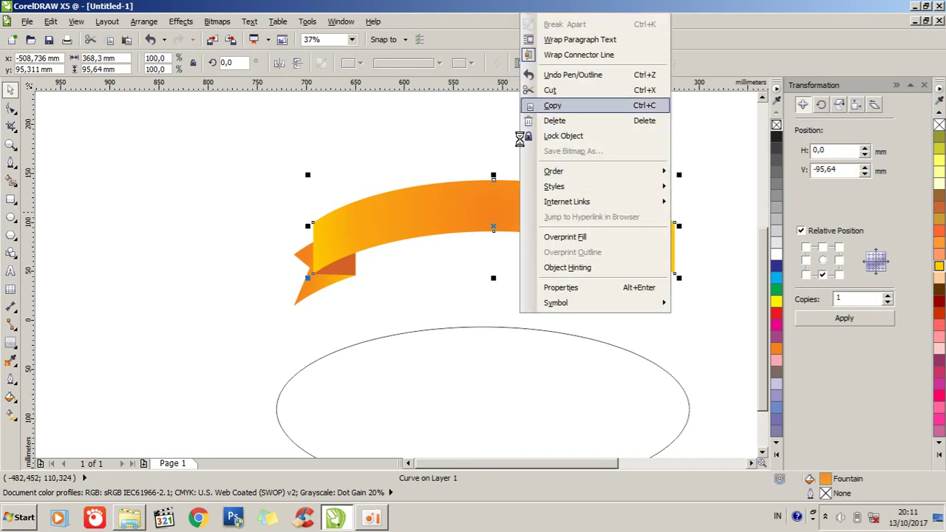
click(553, 105)
click(467, 137)
right_click(467, 139)
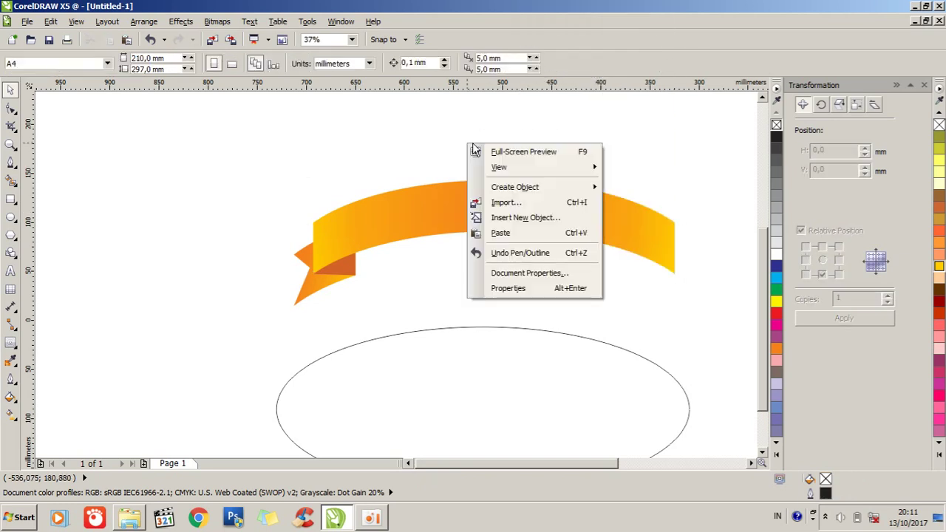
click(500, 235)
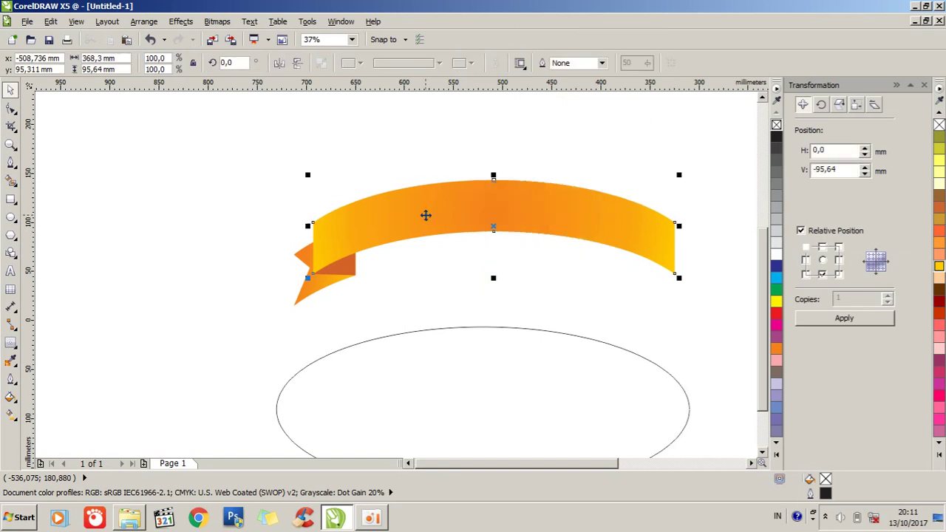
drag(425, 215, 370, 144)
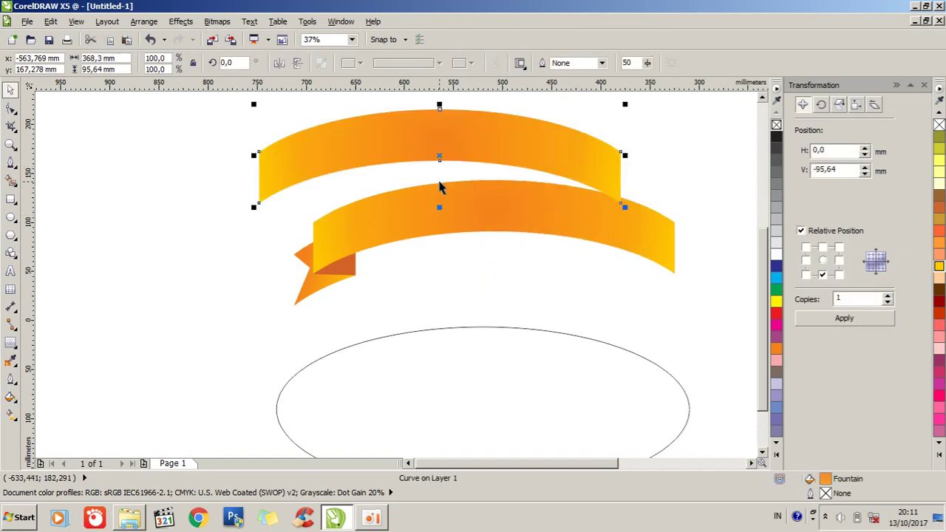
Step: Place the band copy inside the lower curved band as a PowerClip and open the clip's contents for editing
click(183, 22)
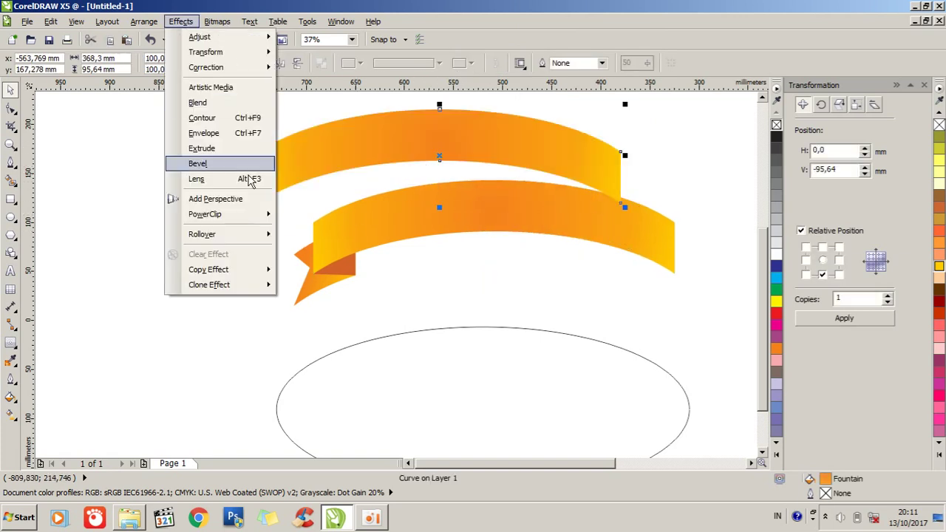
mouse_move(225, 219)
click(343, 216)
click(429, 220)
click(182, 22)
mouse_move(238, 216)
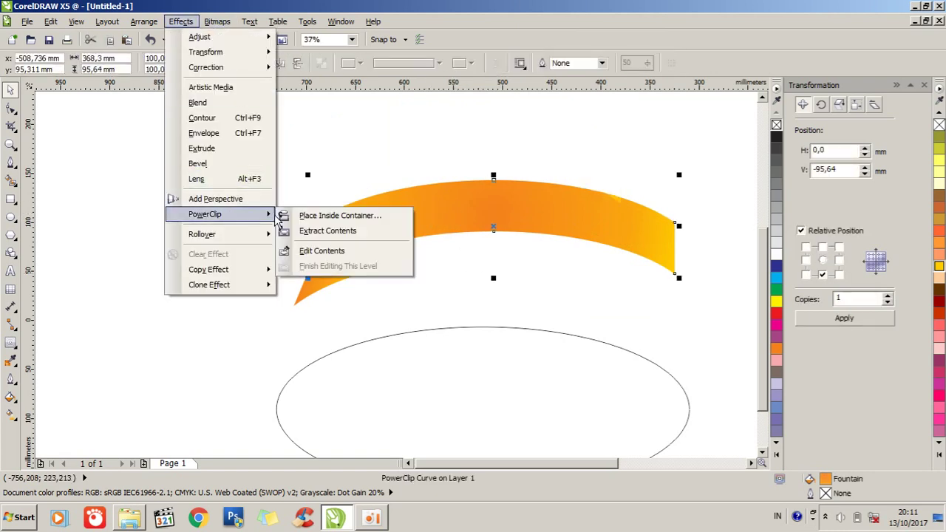
click(322, 251)
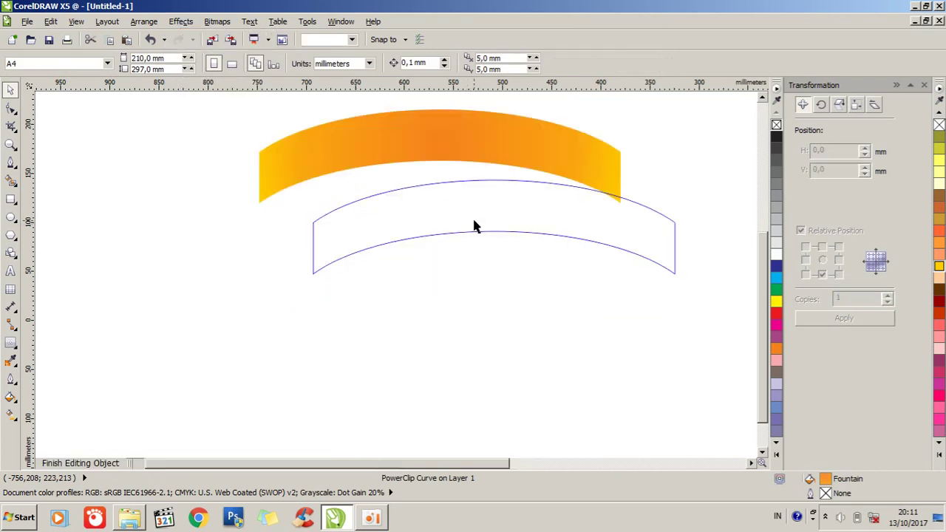
Step: Move the clipped band copy over the container outline and narrow it from both ends to about 355 mm wide
drag(465, 136, 521, 210)
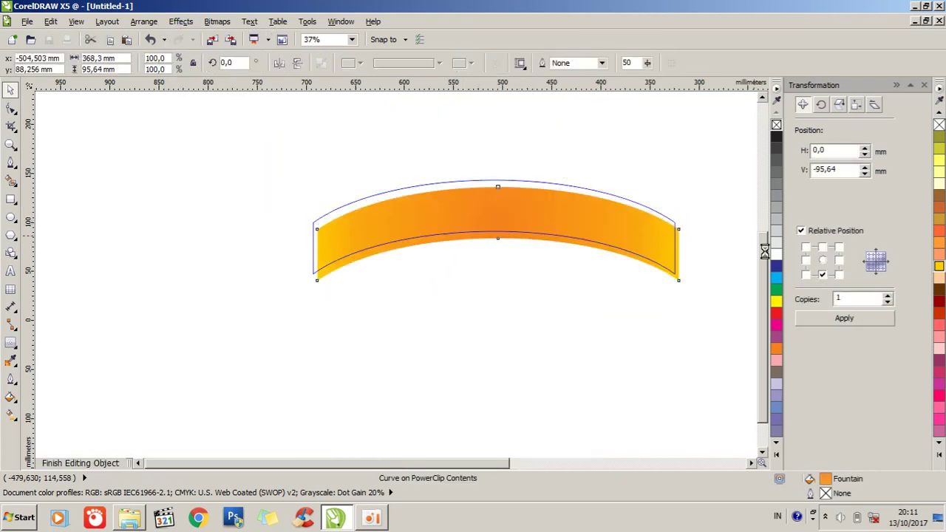
scroll(668, 254, up, 2)
drag(695, 316, 753, 313)
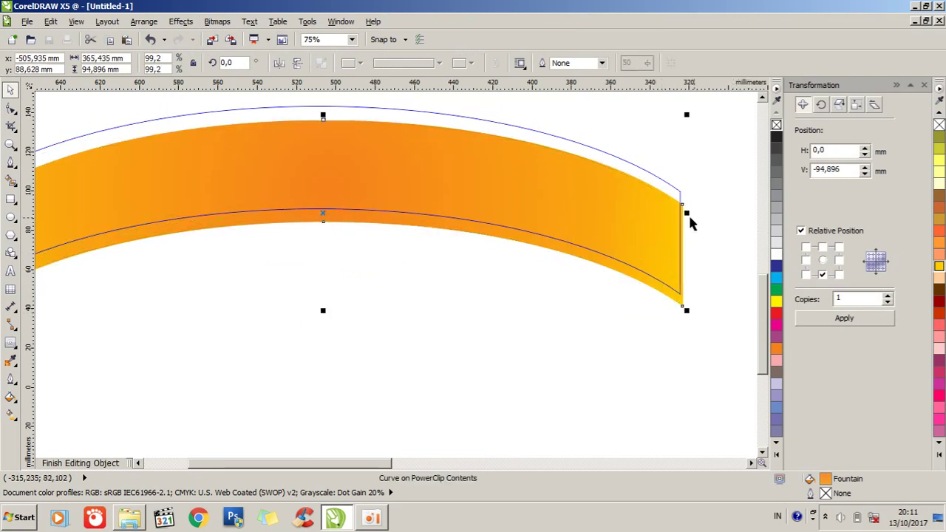
drag(688, 213, 668, 213)
scroll(628, 181, down, 4)
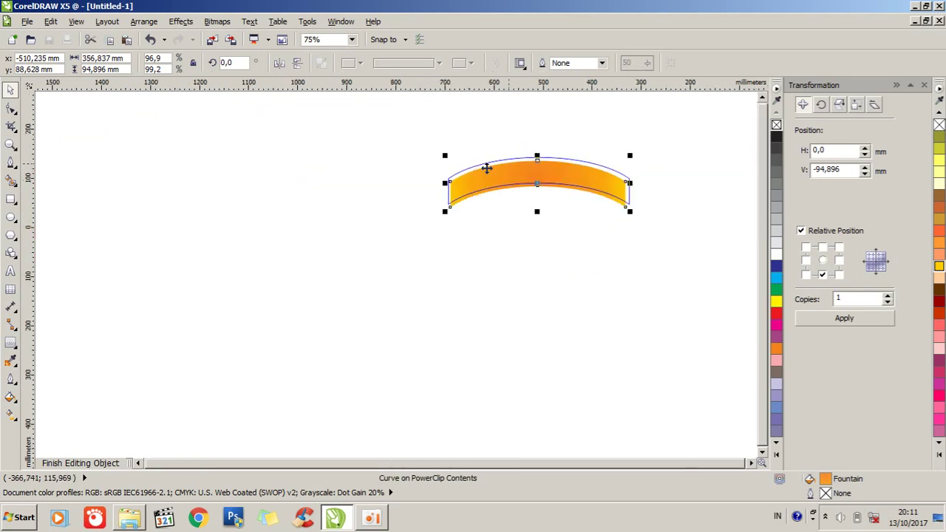
scroll(436, 179, up, 2)
scroll(453, 180, up, 2)
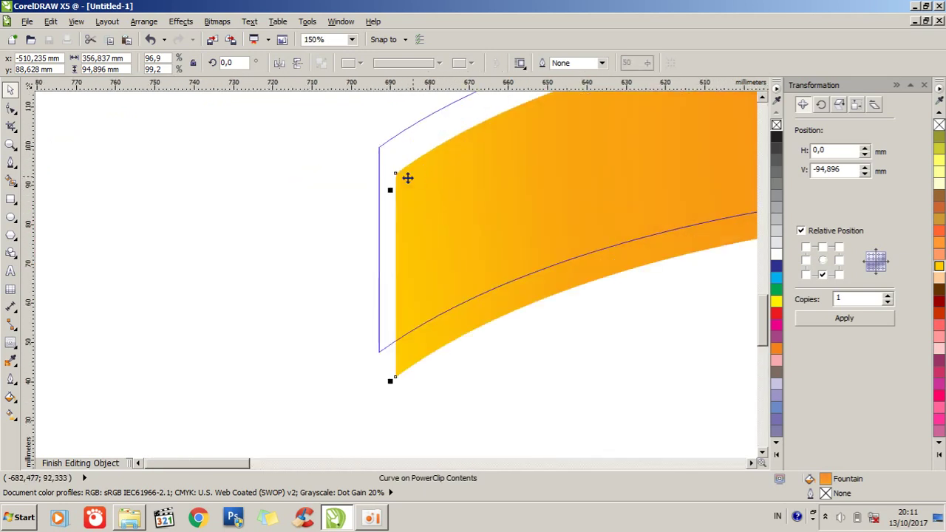
drag(391, 193, 400, 197)
scroll(401, 197, down, 1)
scroll(591, 190, down, 2)
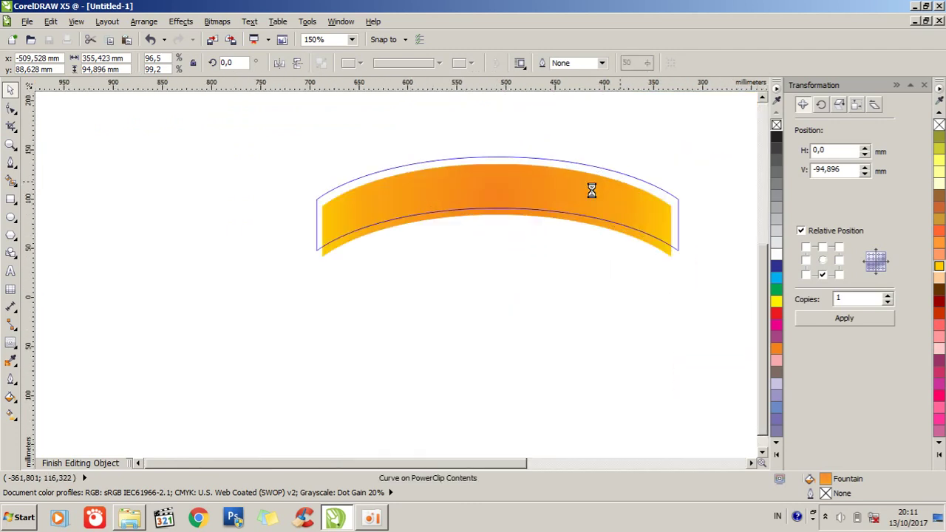
Step: Reduce the height of the inner band to about 70 mm, shortening it from its lower side
scroll(492, 220, up, 4)
drag(433, 403, 433, 307)
scroll(427, 285, down, 2)
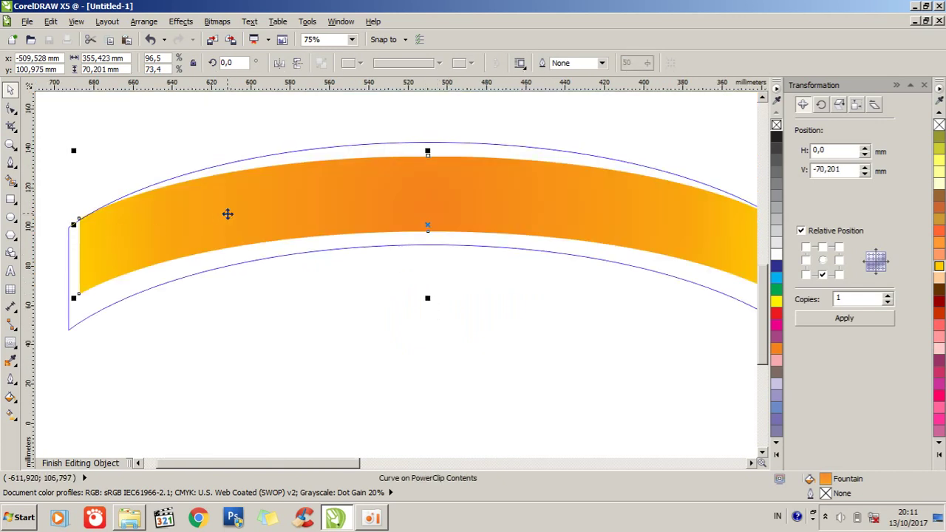
scroll(252, 213, down, 2)
scroll(192, 169, up, 2)
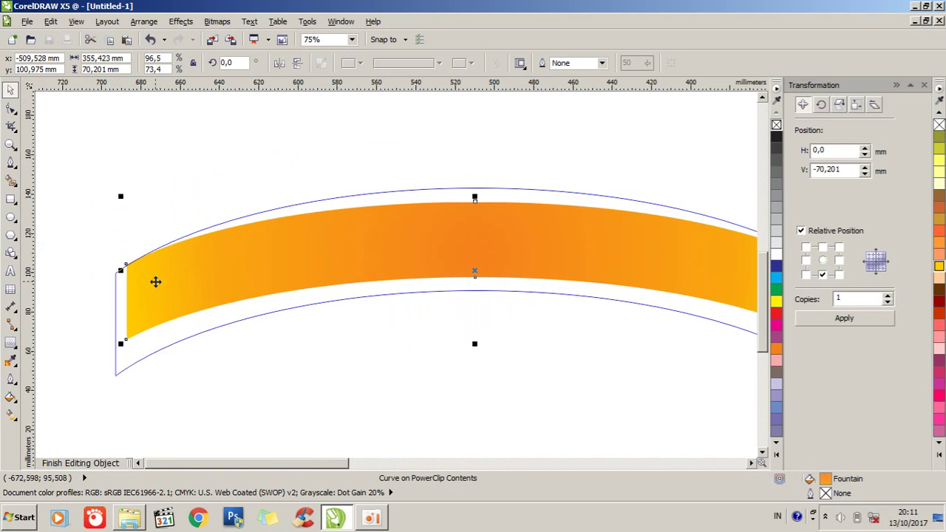
Step: Skew the inner band vertically from its left and right ends to level it within the container outline
double_click(119, 275)
drag(118, 285, 162, 249)
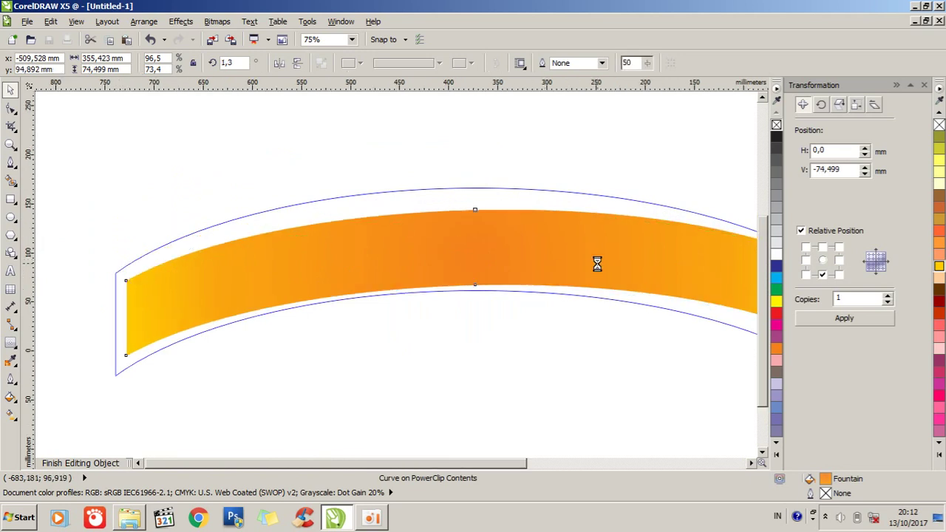
scroll(597, 264, down, 2)
scroll(568, 238, up, 2)
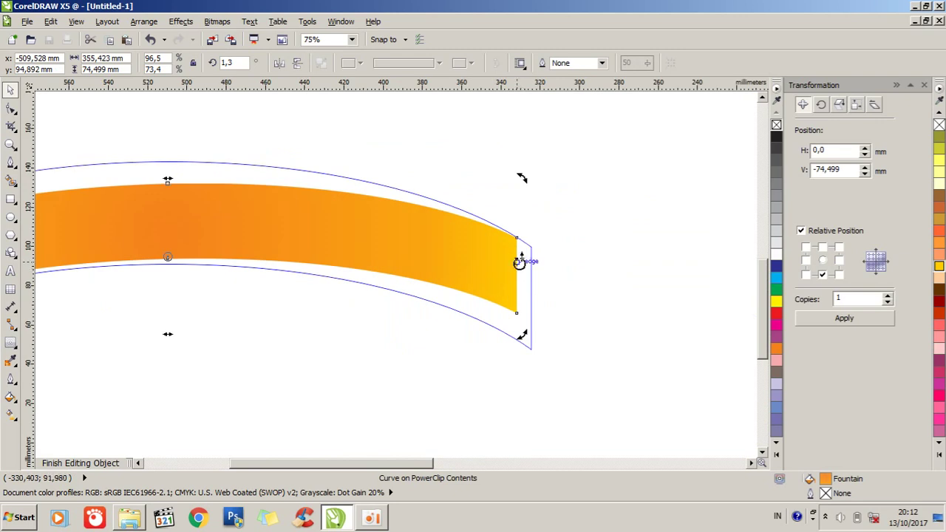
drag(524, 255, 518, 271)
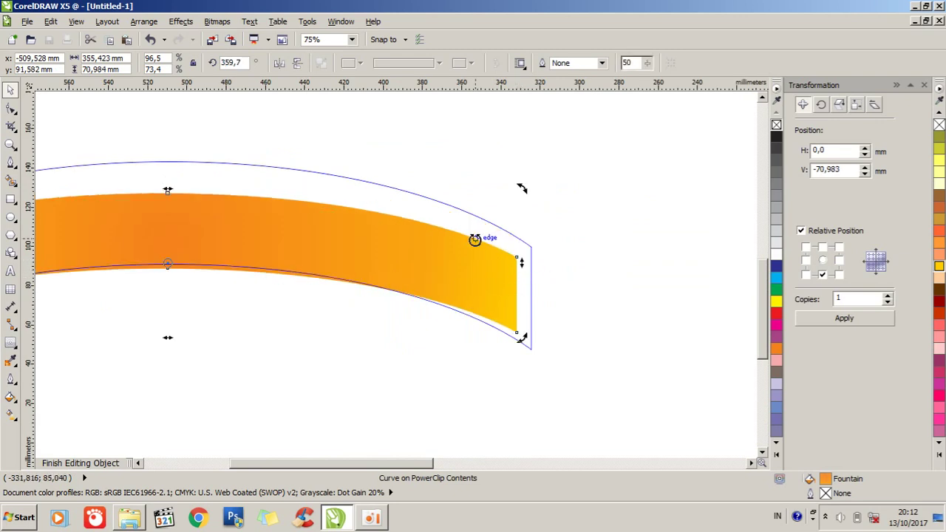
scroll(326, 213, down, 2)
scroll(273, 230, up, 4)
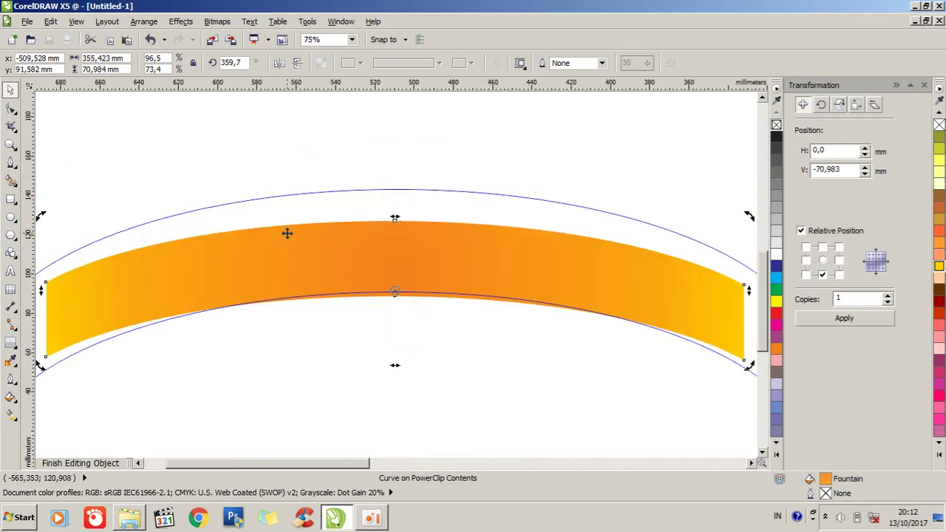
Step: Raise the middle nodes of the inner band's upper and lower edges so the curves follow the container outline
click(11, 108)
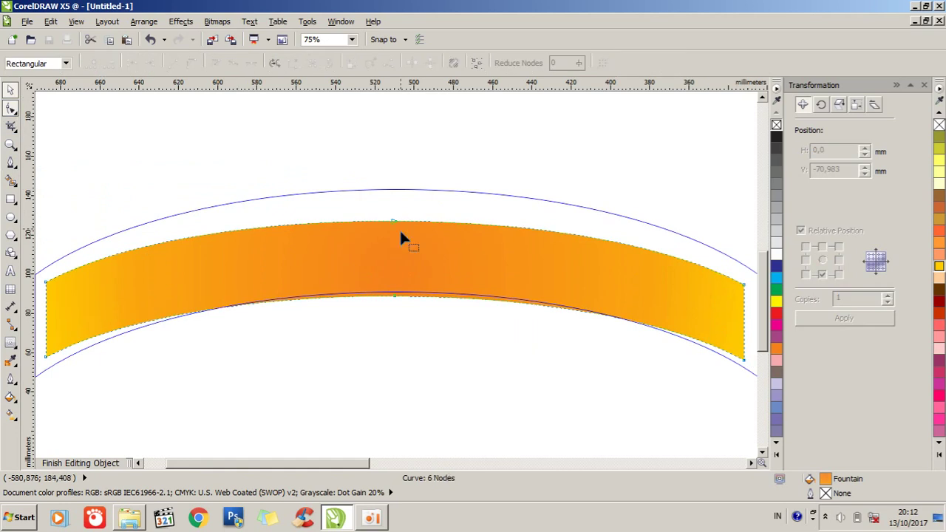
drag(391, 221, 392, 204)
drag(395, 296, 398, 283)
scroll(426, 250, down, 1)
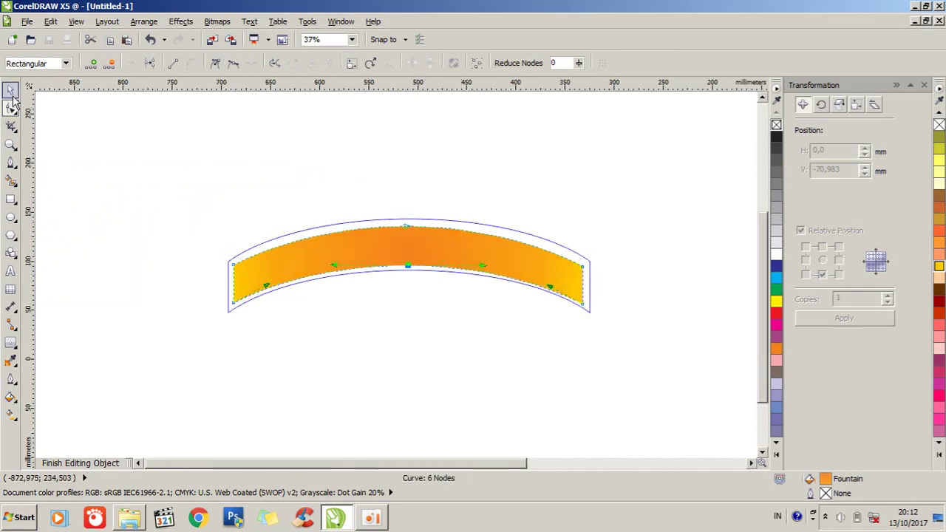
scroll(377, 220, up, 4)
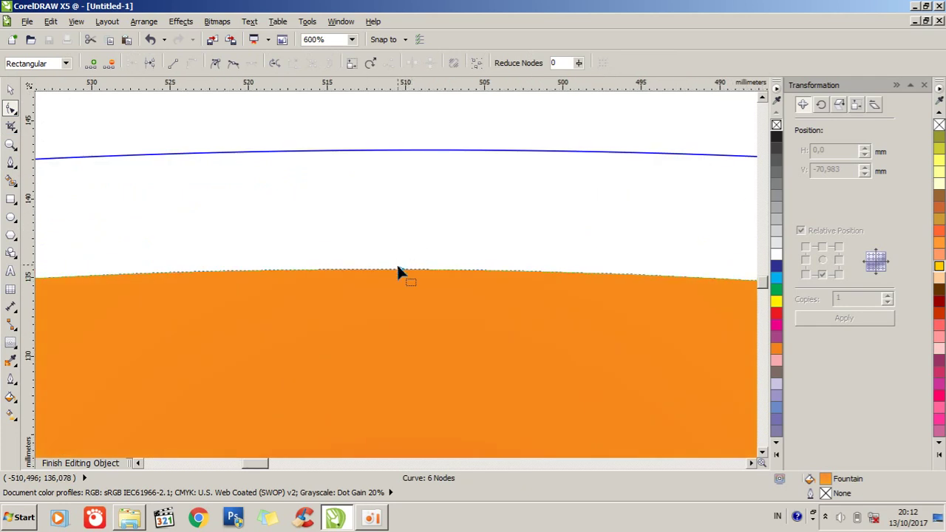
drag(398, 266, 401, 251)
drag(400, 239, 417, 227)
scroll(421, 228, down, 6)
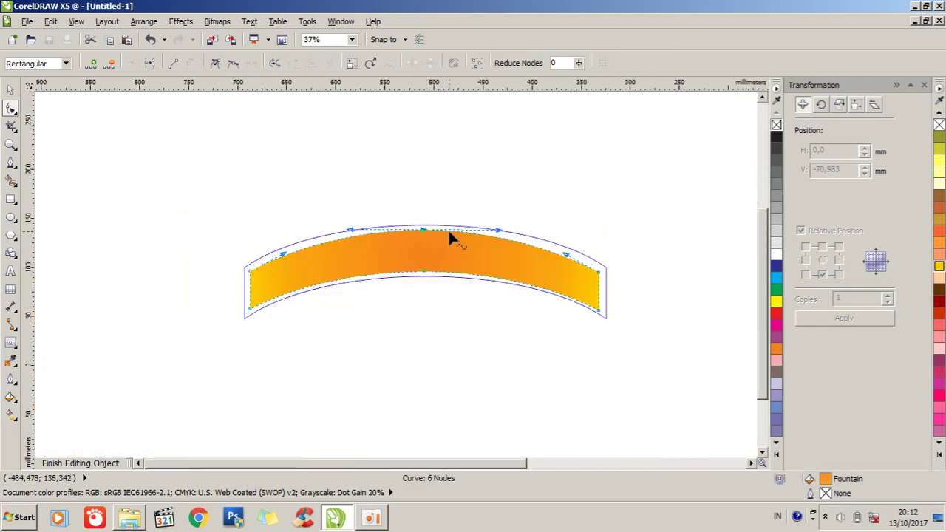
Step: Move the inner band up about 2 mm inside the container outline
click(11, 89)
click(521, 311)
scroll(555, 247, up, 2)
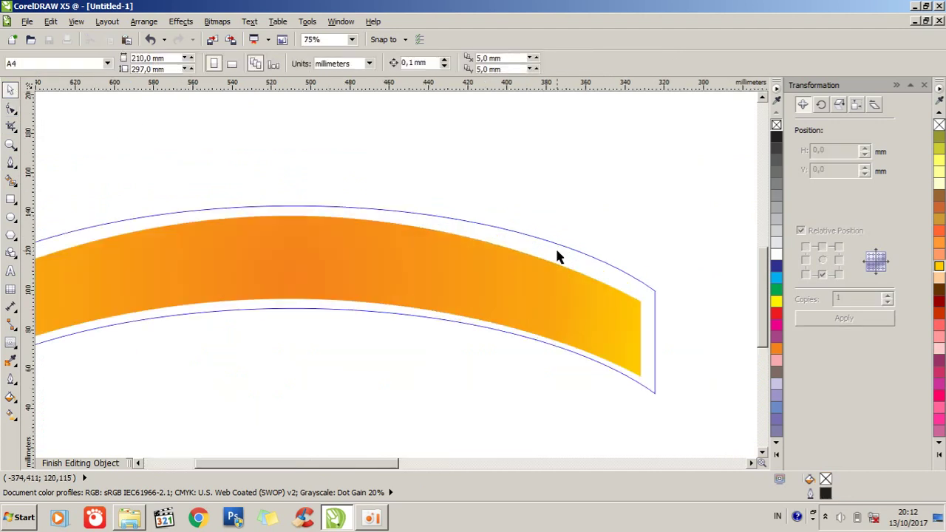
click(432, 287)
drag(358, 258, 361, 252)
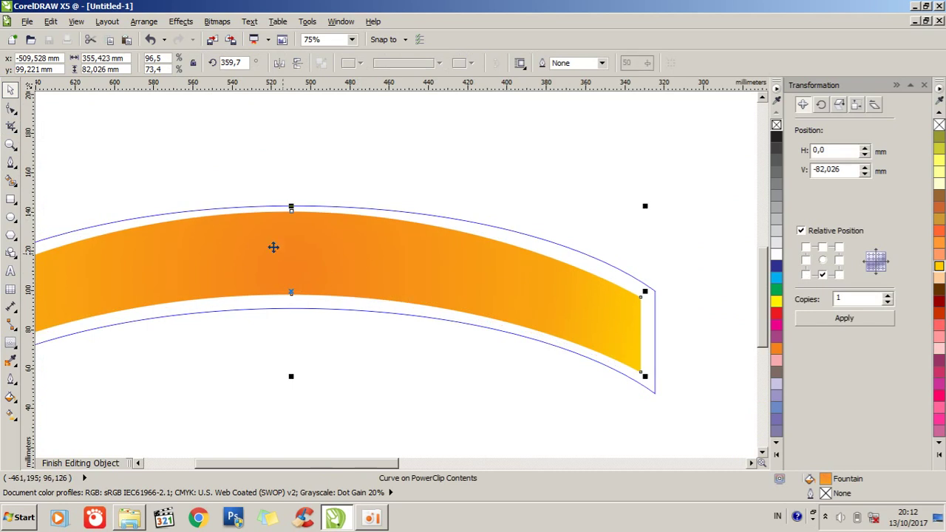
Step: Move the lower right and lower left corner nodes of the inner band slightly upward
click(11, 108)
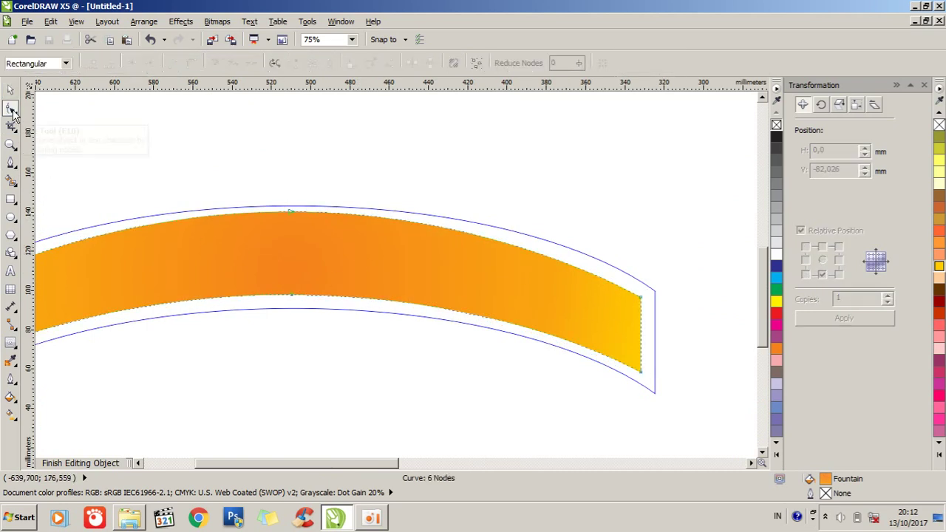
scroll(659, 375, up, 1)
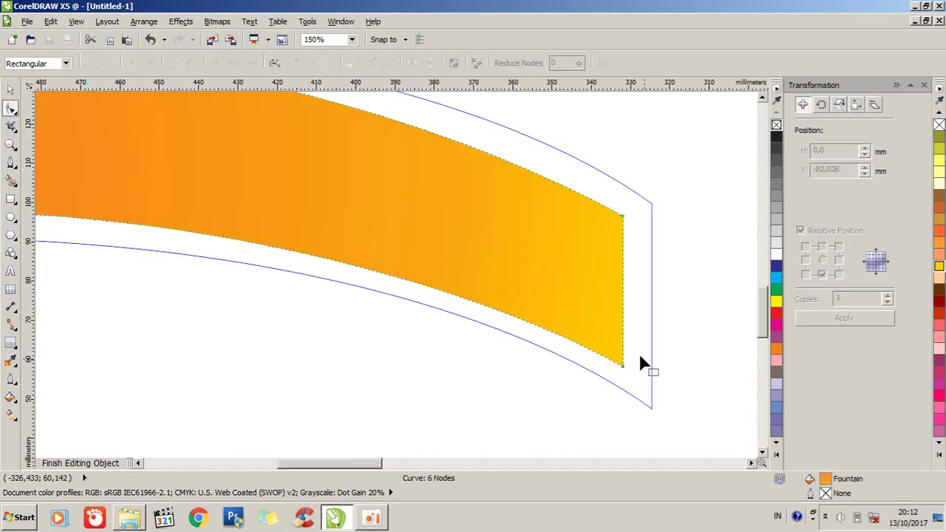
drag(621, 368, 619, 362)
scroll(620, 362, down, 2)
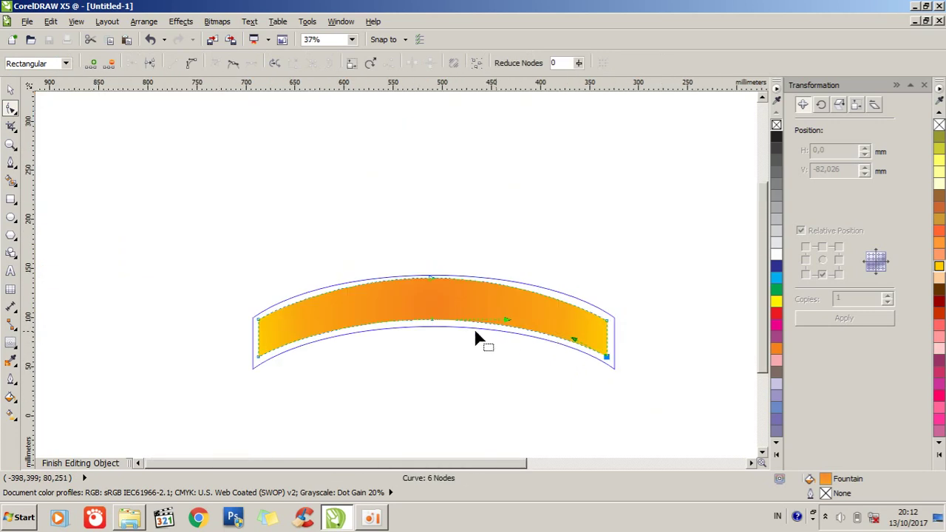
scroll(253, 347, up, 3)
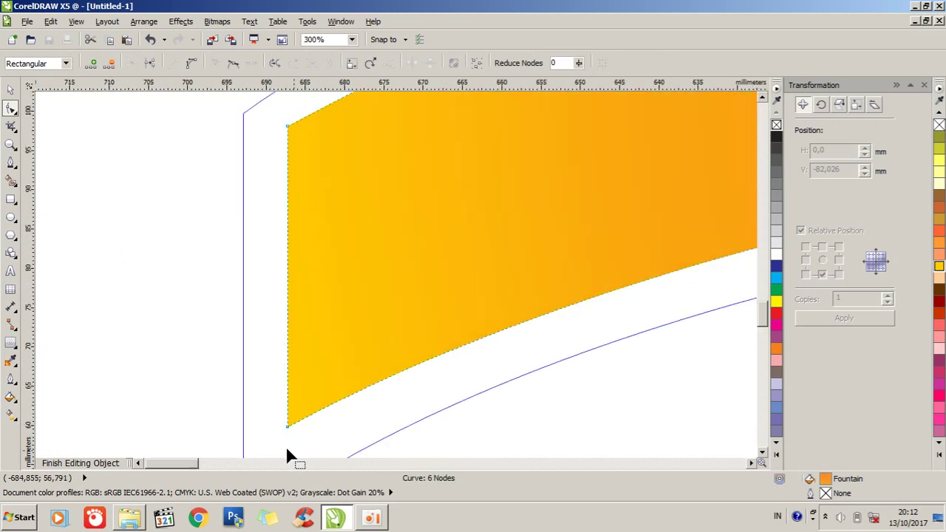
drag(288, 425, 353, 368)
scroll(353, 373, down, 3)
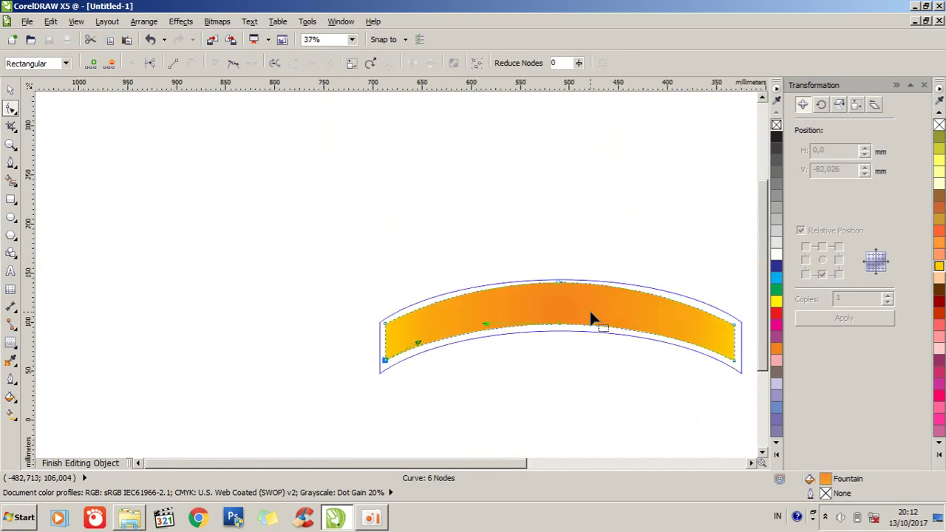
Step: Lower the middle node of the inner band's upper edge slightly to even the gap to the outline
scroll(538, 289, up, 1)
scroll(538, 289, up, 3)
drag(564, 268, 570, 287)
scroll(571, 288, down, 1)
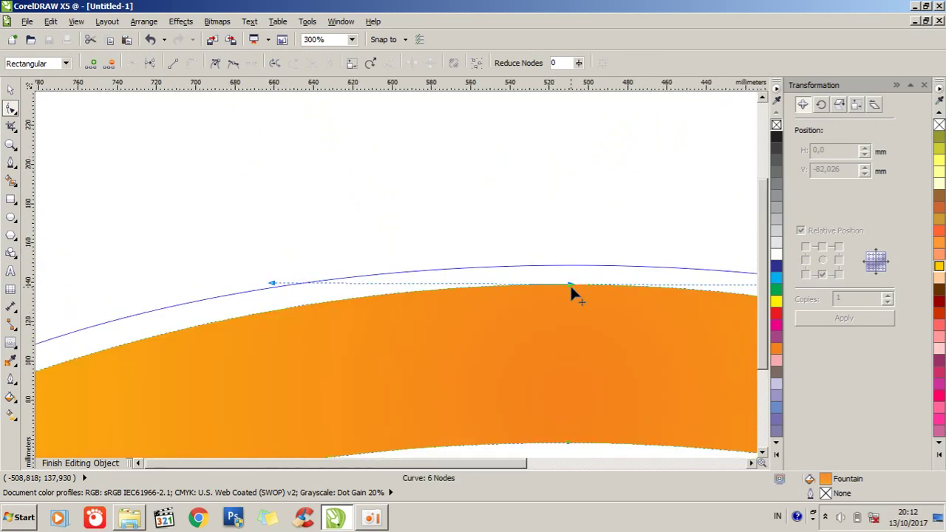
scroll(570, 288, down, 2)
Step: Remove the fill of the inner band and give it a white outline
click(10, 89)
click(776, 126)
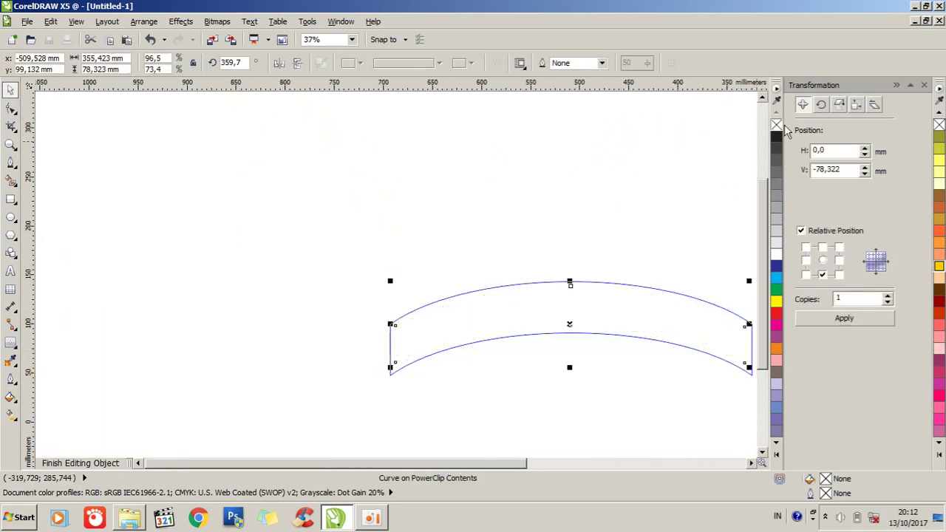
right_click(774, 254)
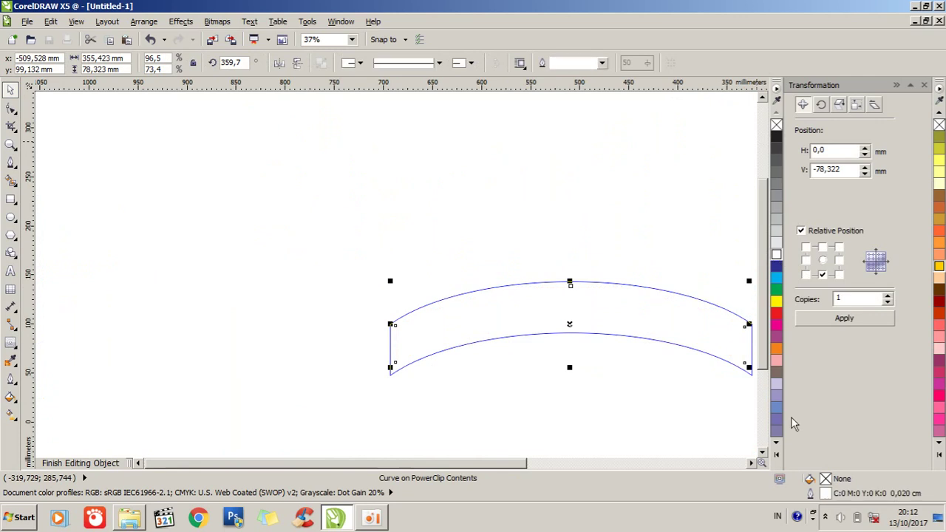
Step: Set the inner band's outline to a dashed style 0.3 cm wide, with Behind fill and Scale with image enabled
double_click(825, 496)
click(461, 214)
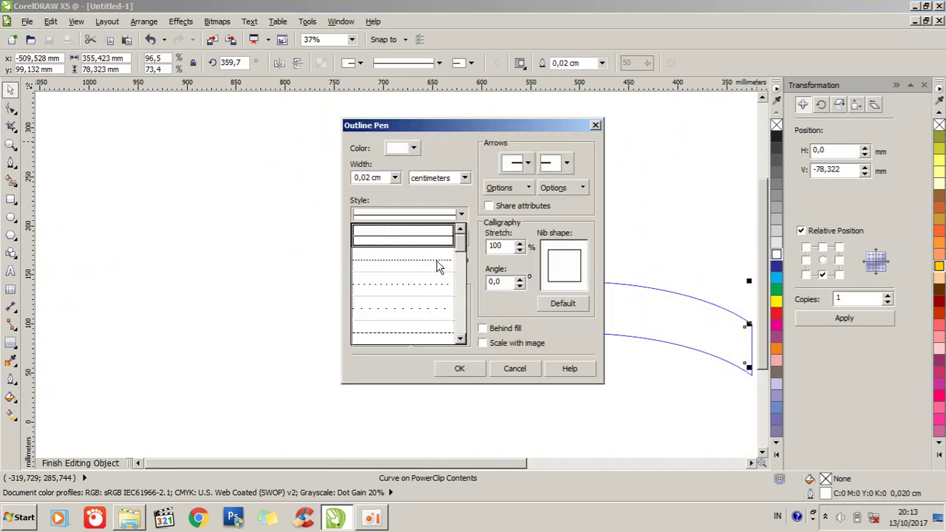
click(414, 334)
click(492, 330)
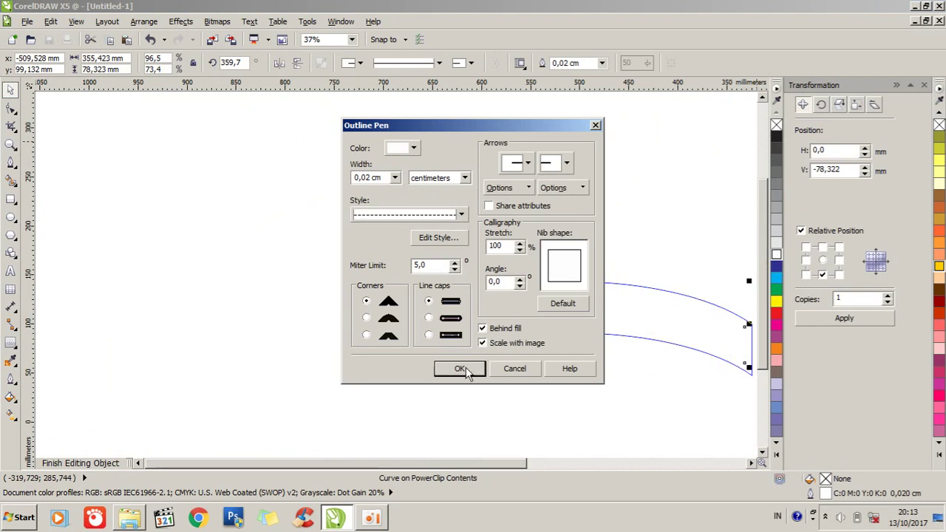
click(395, 177)
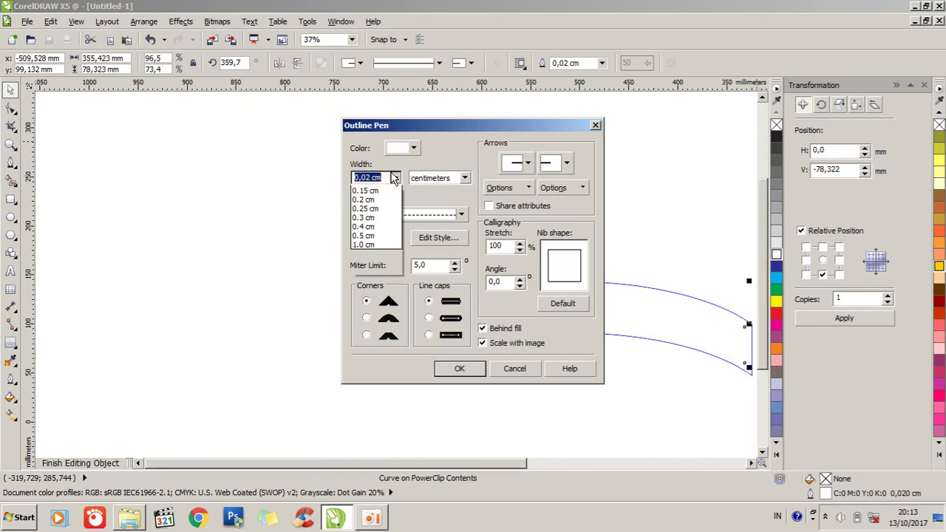
click(366, 293)
click(460, 370)
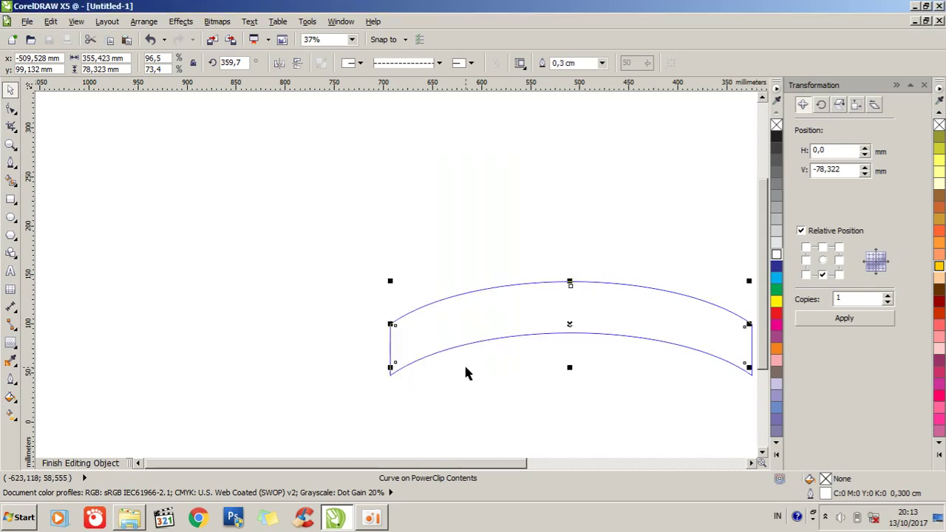
Step: Finish editing the PowerClip contents and deselect the banner
click(182, 22)
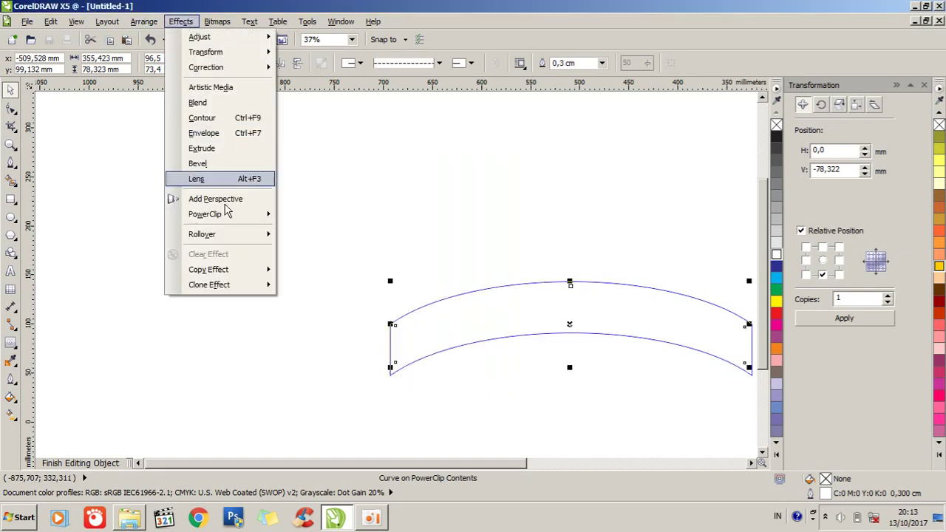
mouse_move(223, 216)
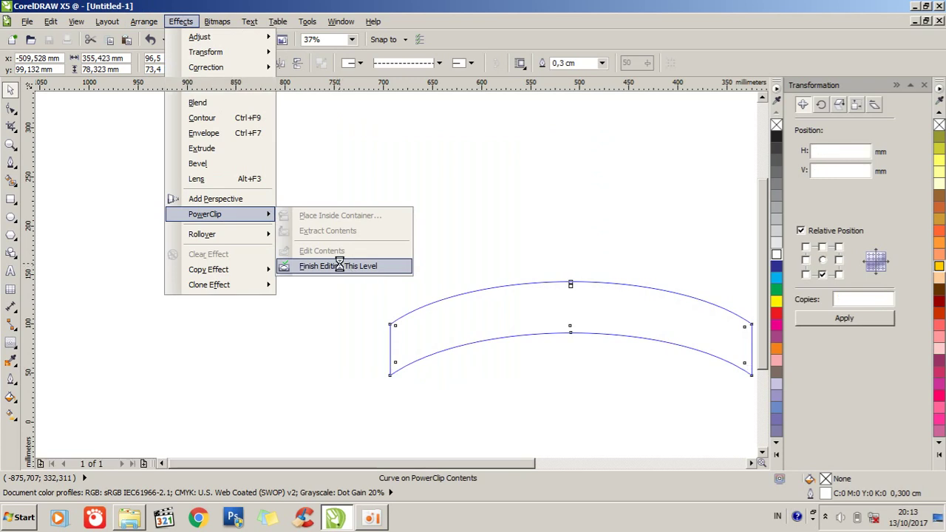
click(338, 266)
click(449, 237)
scroll(448, 237, down, 1)
scroll(524, 309, up, 1)
Step: Select the two pieces of the left folded ribbon end and group them
drag(401, 343, 223, 250)
click(181, 22)
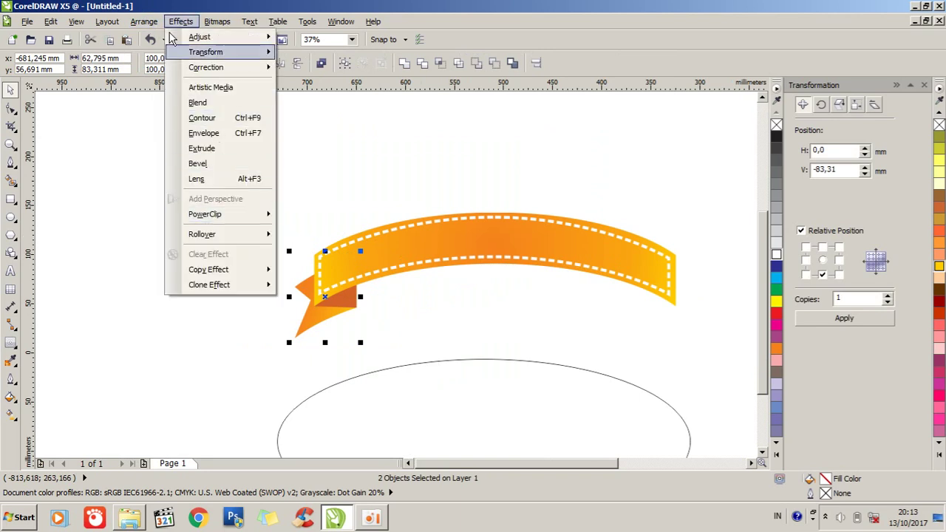
mouse_move(143, 22)
click(160, 107)
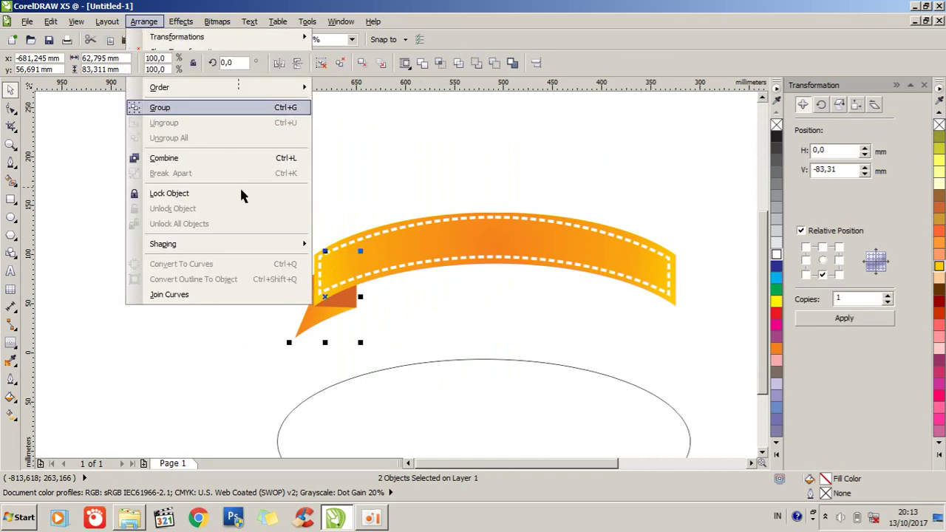
Step: Copy the grouped left ribbon end, paste it, and place the duplicate at the band's right end
right_click(325, 302)
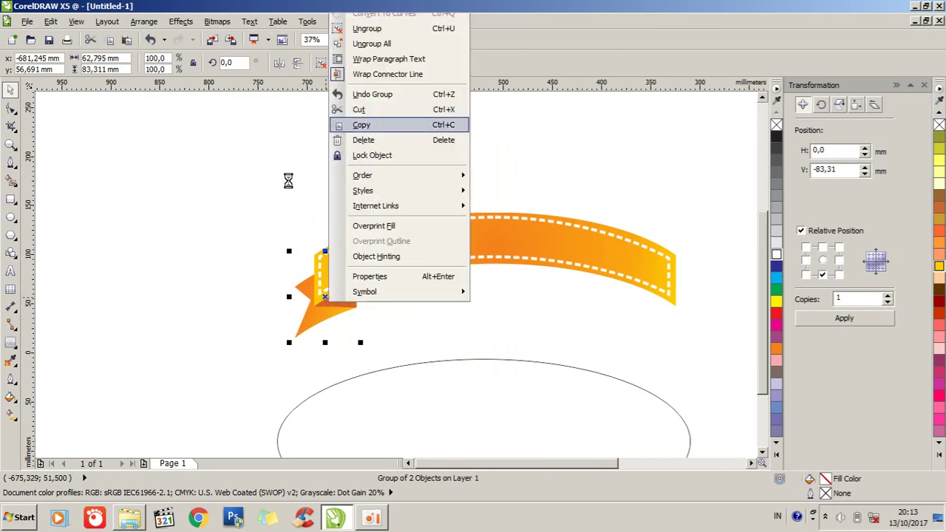
click(275, 157)
right_click(259, 165)
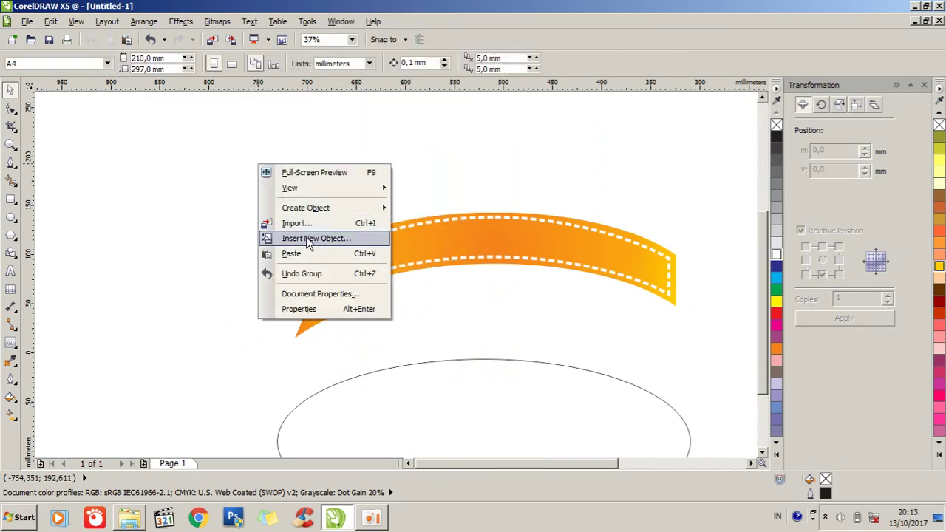
click(291, 253)
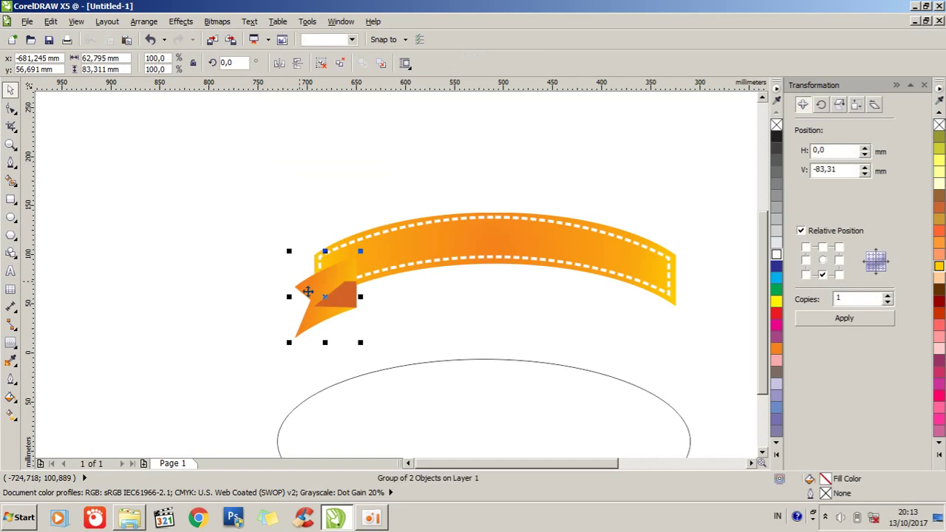
drag(328, 299, 657, 319)
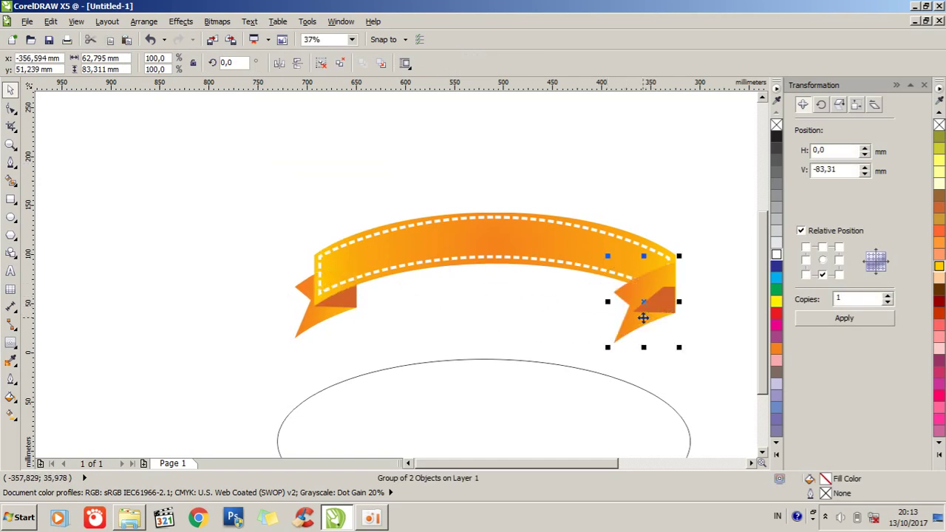
Step: Mirror the duplicated ribbon end horizontally so its notch points outward
click(720, 343)
click(653, 307)
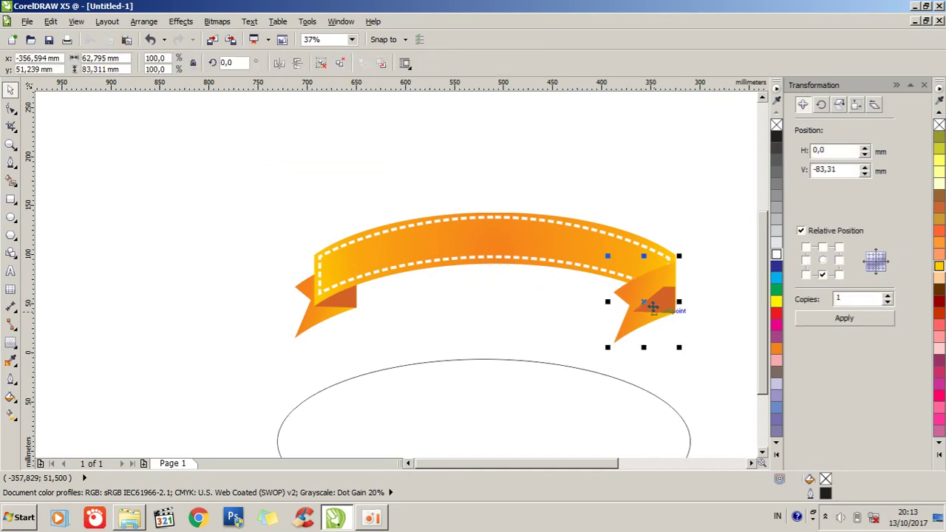
click(279, 64)
click(517, 161)
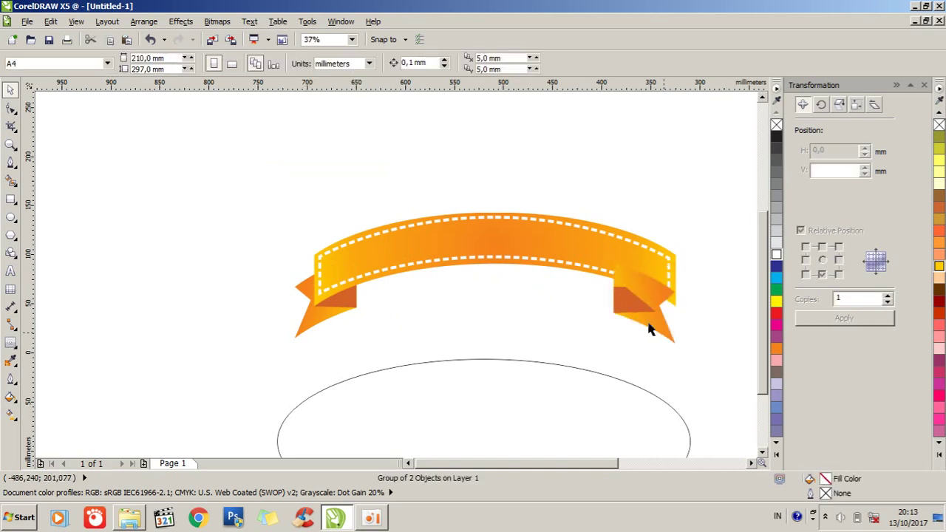
Step: Move the mirrored ribbon end outward past the band's right edge and send it to the back of the page
drag(637, 304, 679, 302)
right_click(672, 282)
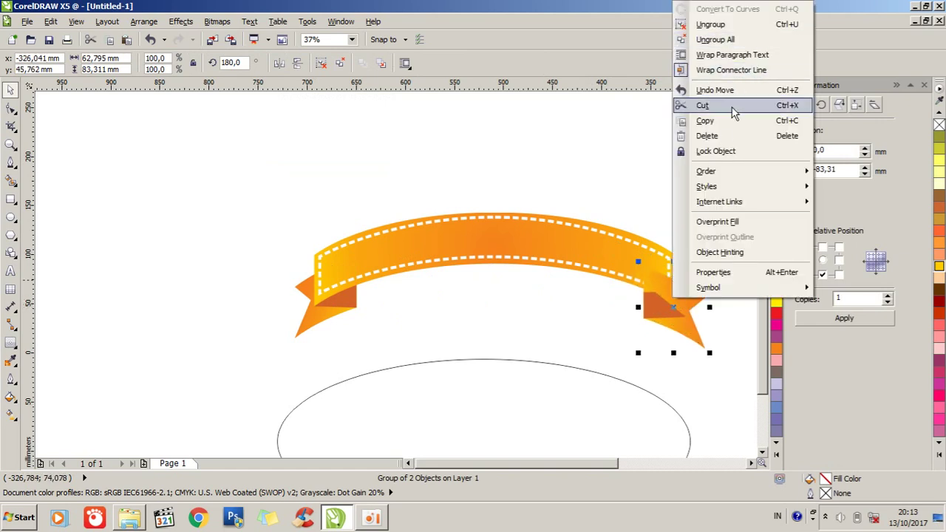
mouse_move(731, 172)
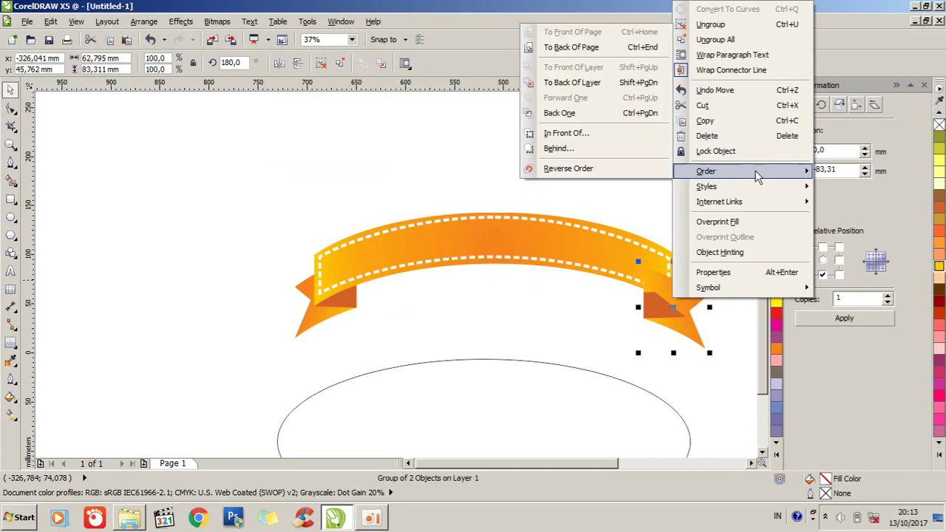
click(571, 46)
click(639, 185)
Step: Select both grouped ribbon ends and align their tops
click(681, 325)
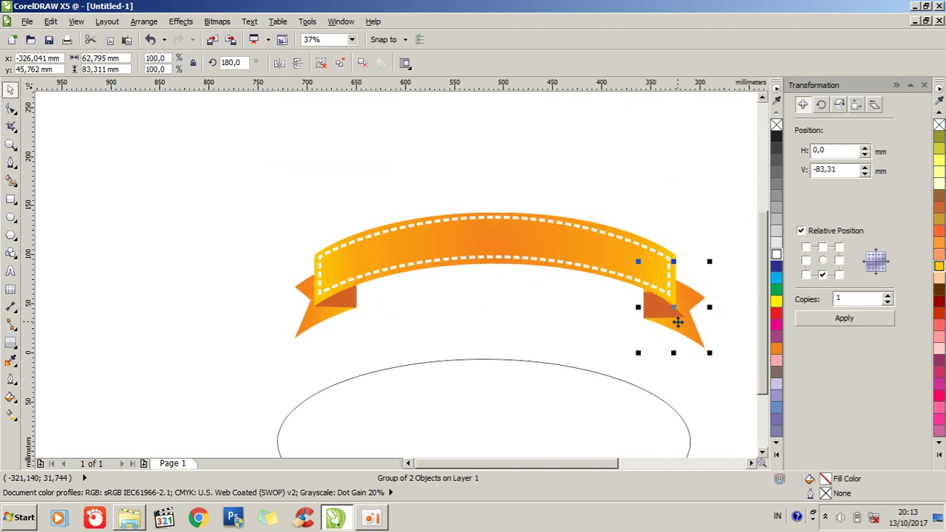
drag(741, 364, 213, 251)
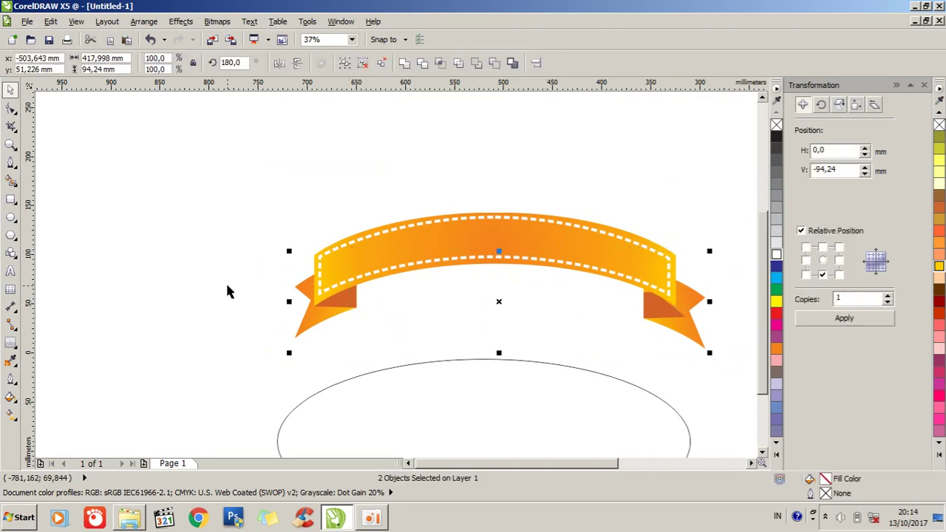
click(161, 23)
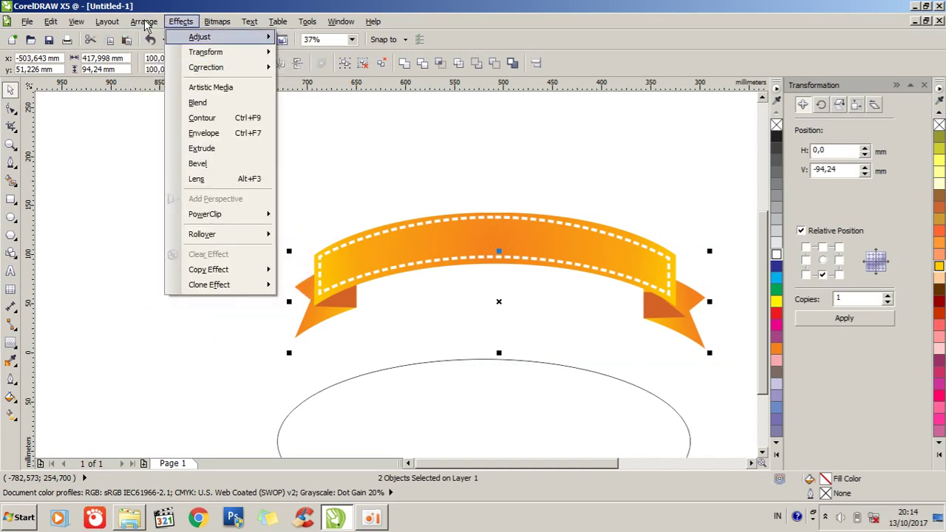
mouse_move(164, 74)
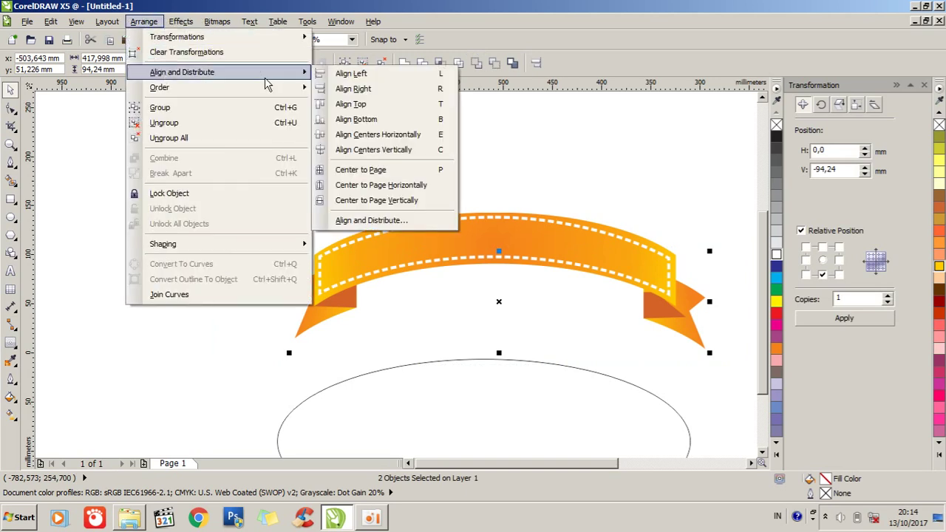
click(360, 107)
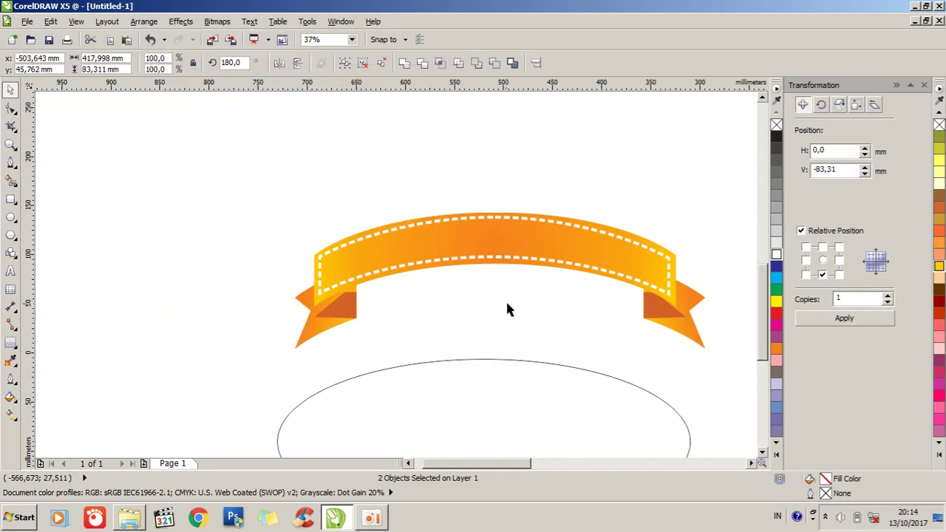
Step: Raise both ribbon ends together by about 11 mm so their folds meet the band's lower corners
scroll(500, 309, up, 2)
drag(499, 309, 496, 287)
key(Escape)
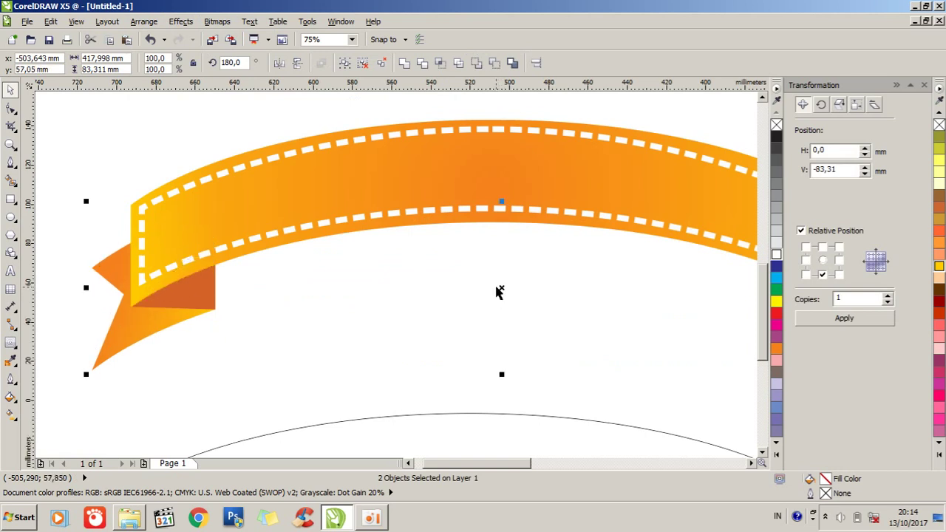
Step: Shift the right ribbon end inward about 10 mm so its fold meets the band's lower right corner
scroll(490, 282, down, 2)
click(724, 331)
scroll(691, 272, up, 2)
click(665, 343)
drag(664, 339, 641, 338)
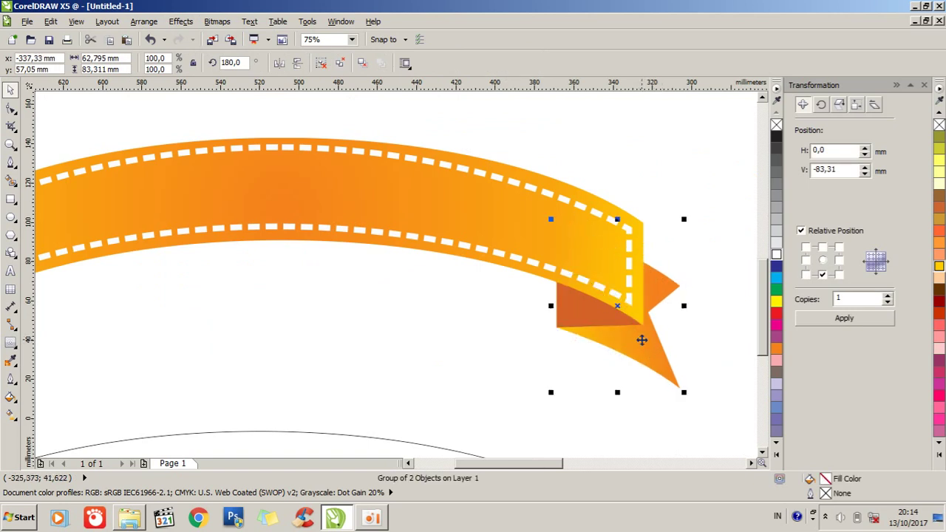
click(715, 339)
scroll(628, 326, up, 2)
click(682, 393)
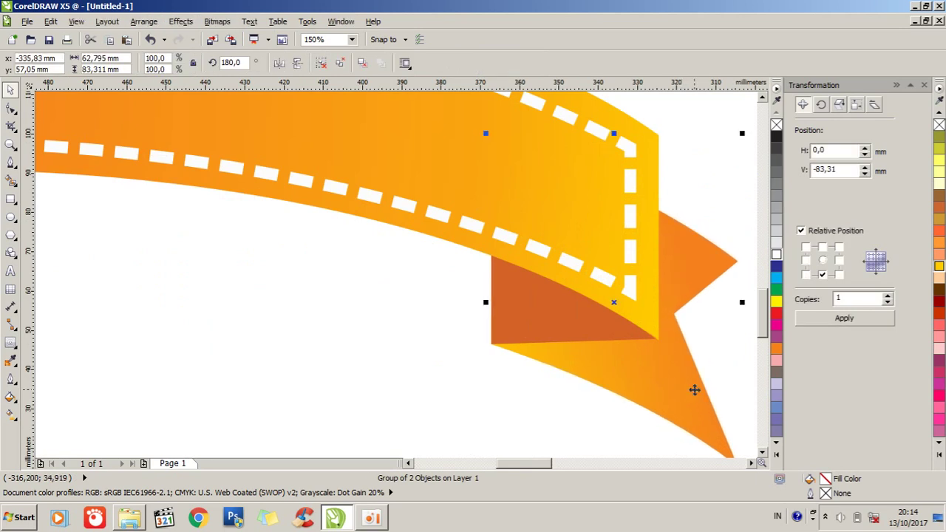
Step: Delete the leftover ellipse below the banner
scroll(641, 365, down, 4)
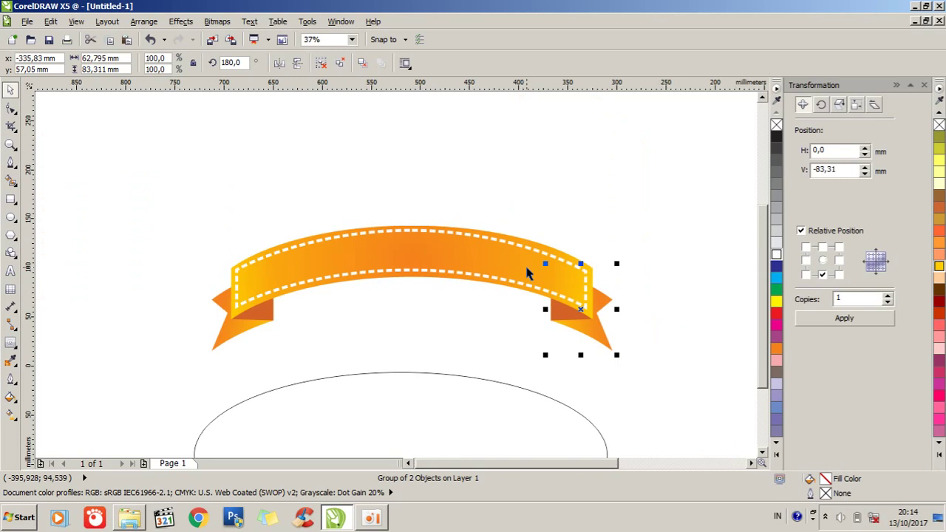
click(663, 381)
click(460, 384)
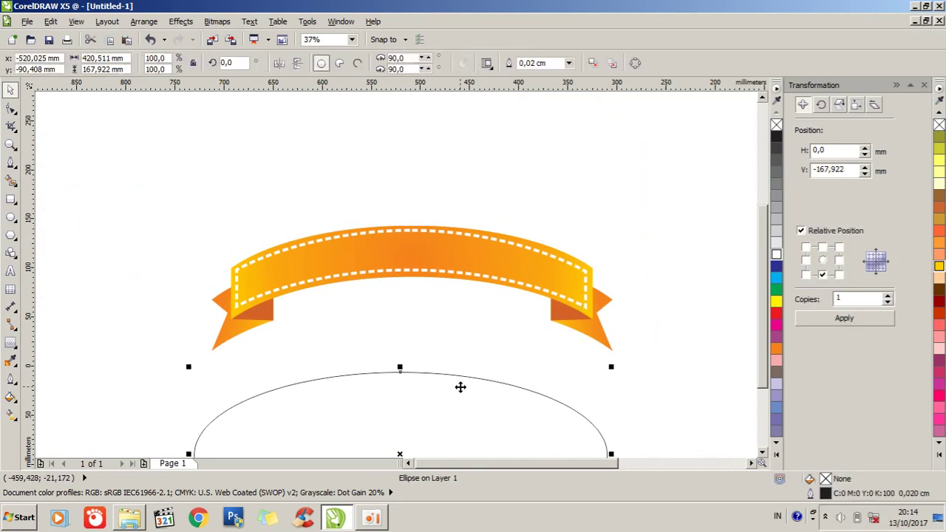
key(Delete)
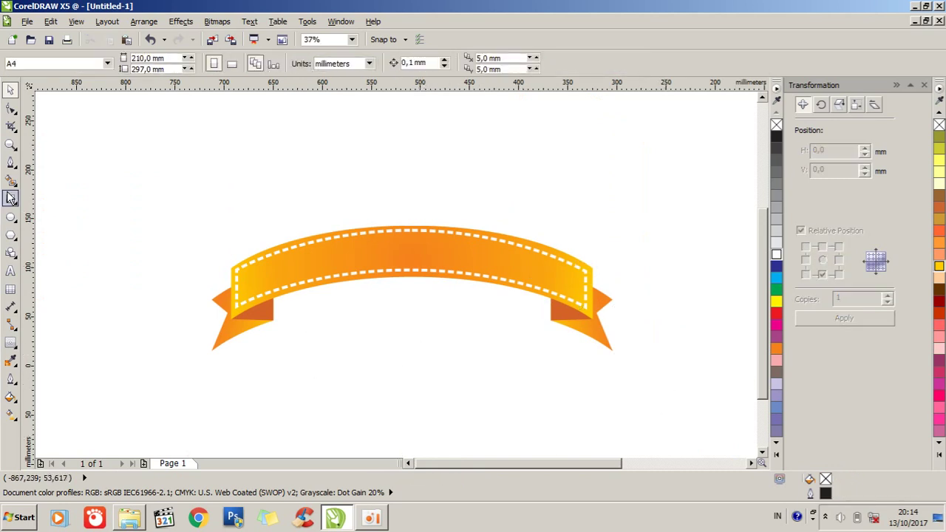
Step: Zoom in on the whole banner and view it in full-screen preview
click(11, 145)
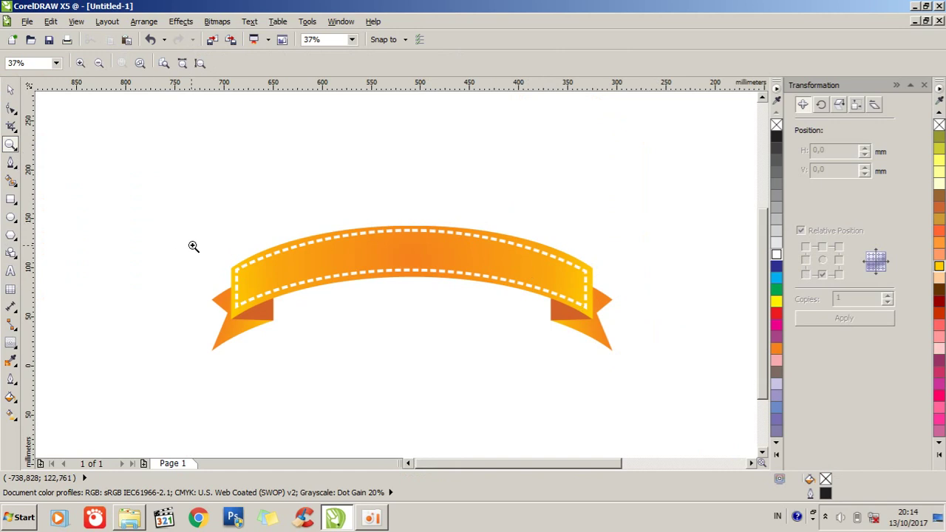
drag(189, 231, 614, 345)
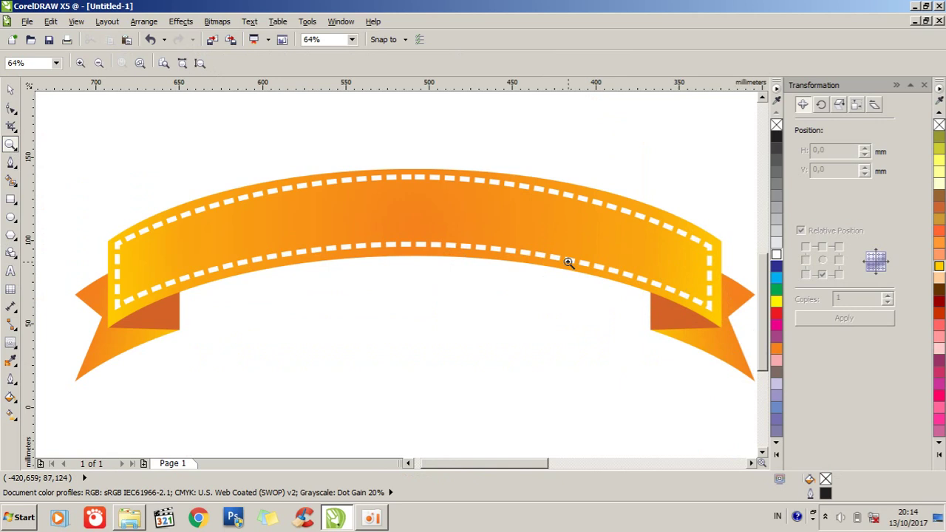
key(F9)
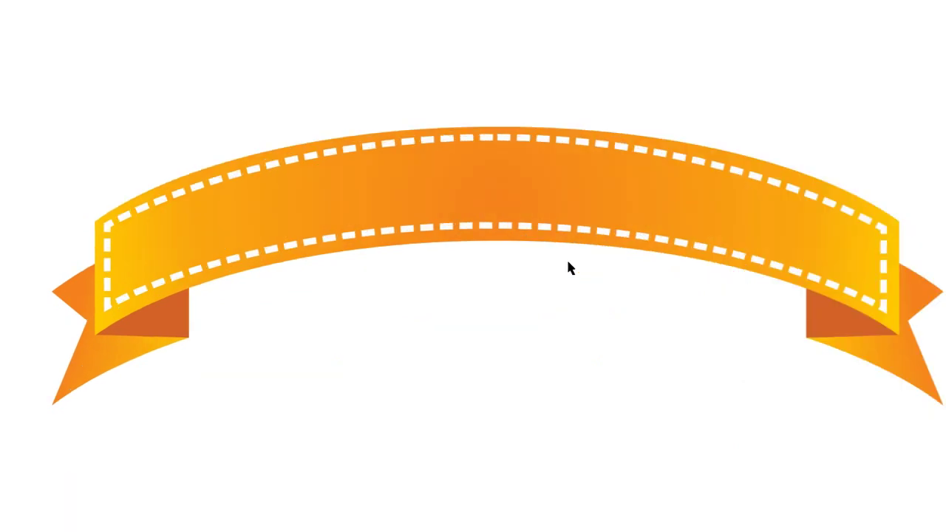